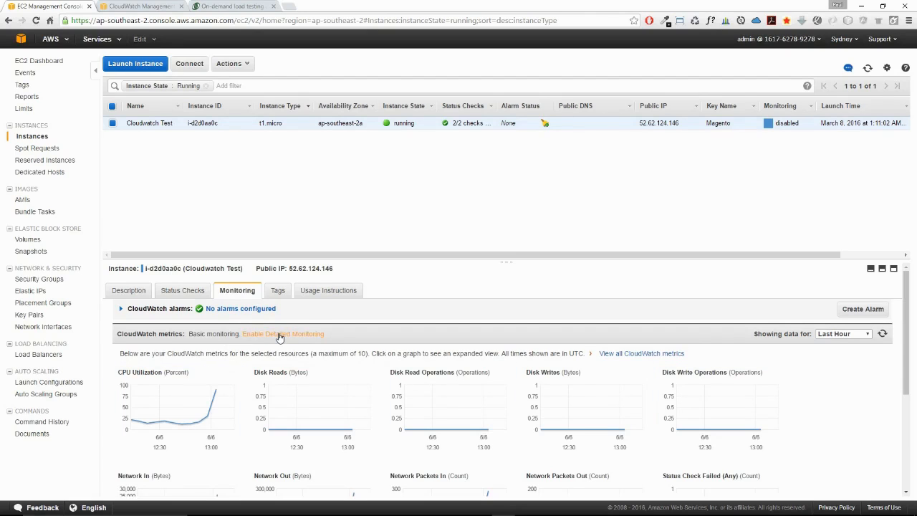
Step: Enable detailed monitoring for the Cloudwatch Test instance and dismiss the confirmation dialog
click(279, 335)
click(556, 326)
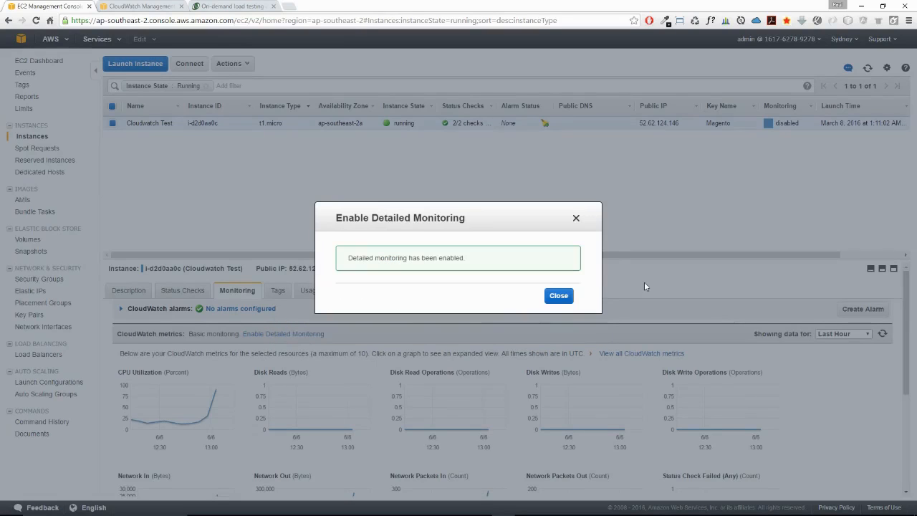
click(559, 295)
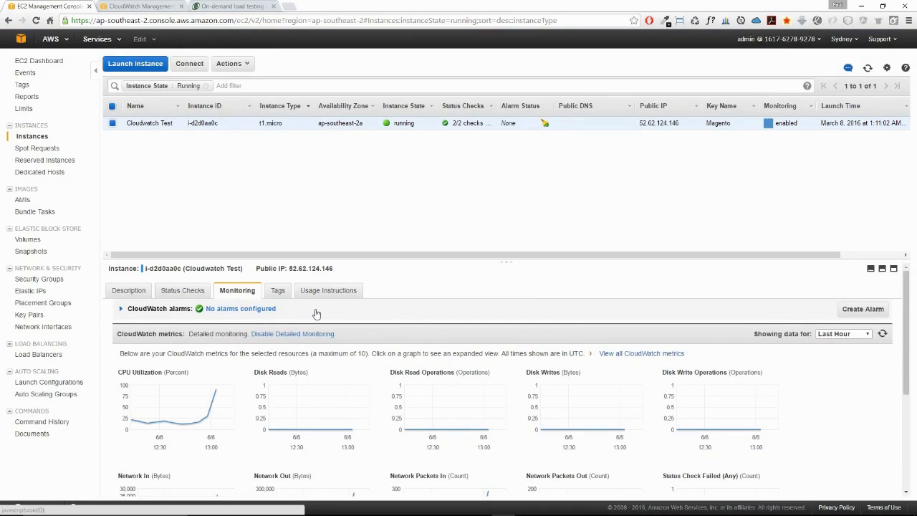
Step: Open all CloudWatch metrics, look at the categories for US East (N. Virginia), and return to Asia Pacific (Sydney)
click(649, 355)
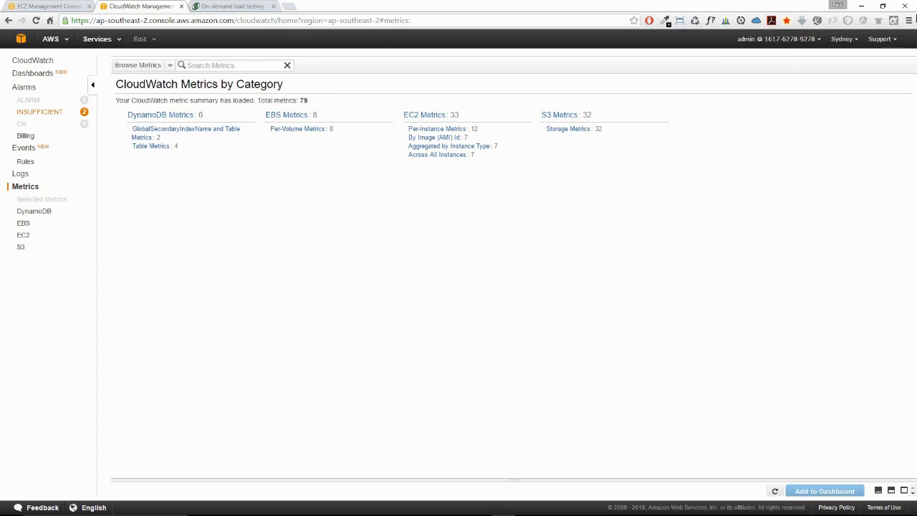
click(840, 40)
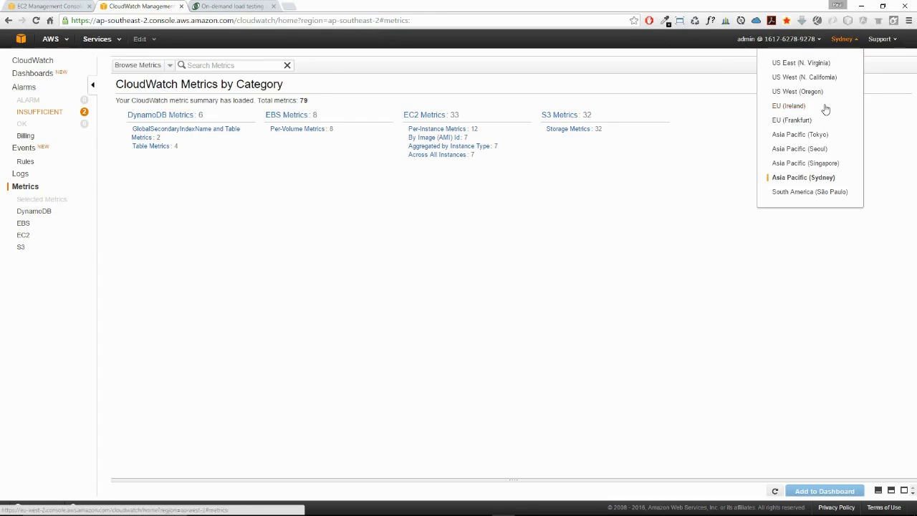
click(799, 63)
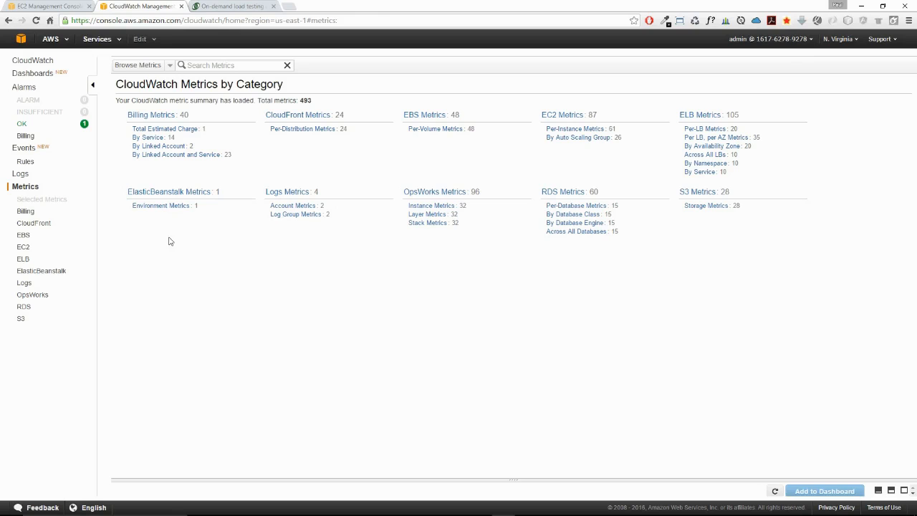
click(855, 40)
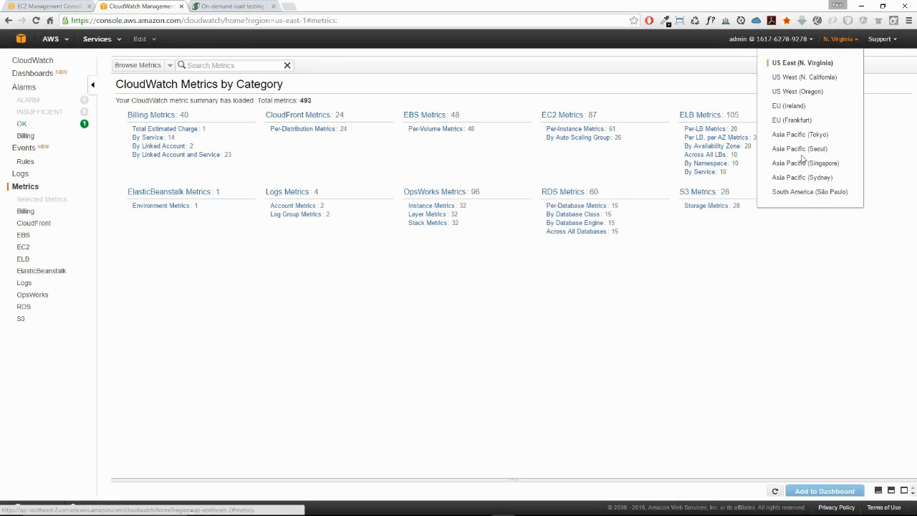
click(804, 177)
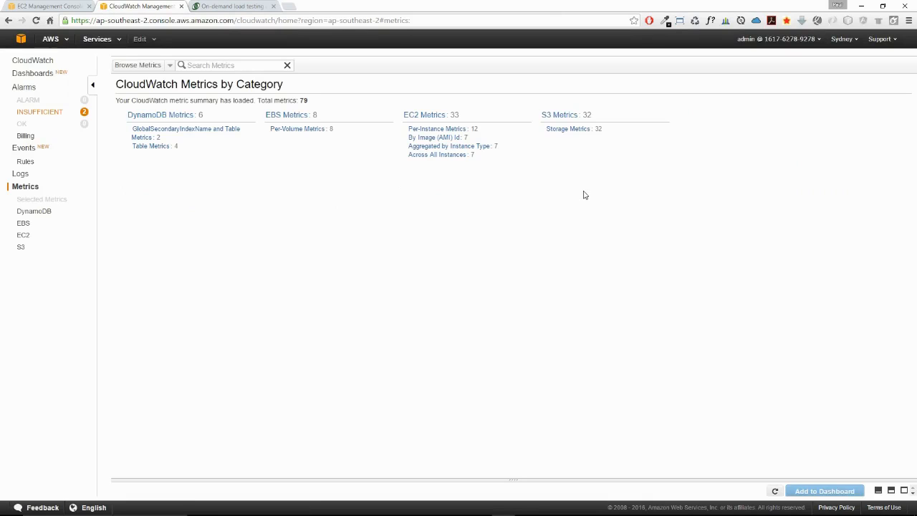
Step: Graph the CPUUtilization per-instance EC2 metric for Cloudwatch Test and enlarge the graph area
click(425, 115)
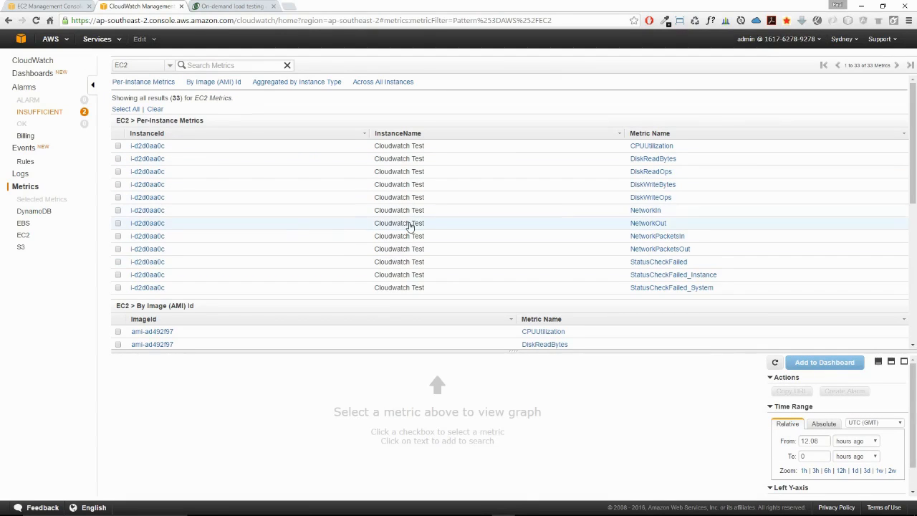
scroll(410, 225, down, 3)
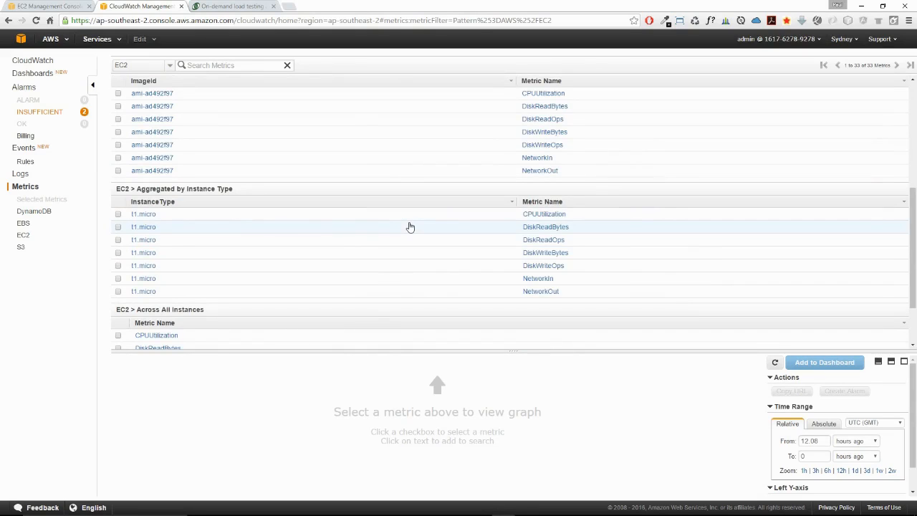
scroll(412, 228, up, 3)
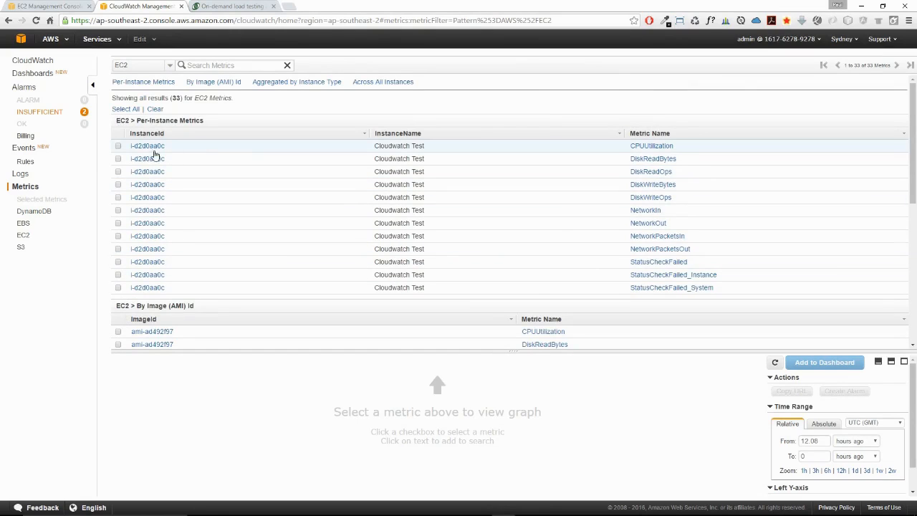
click(118, 146)
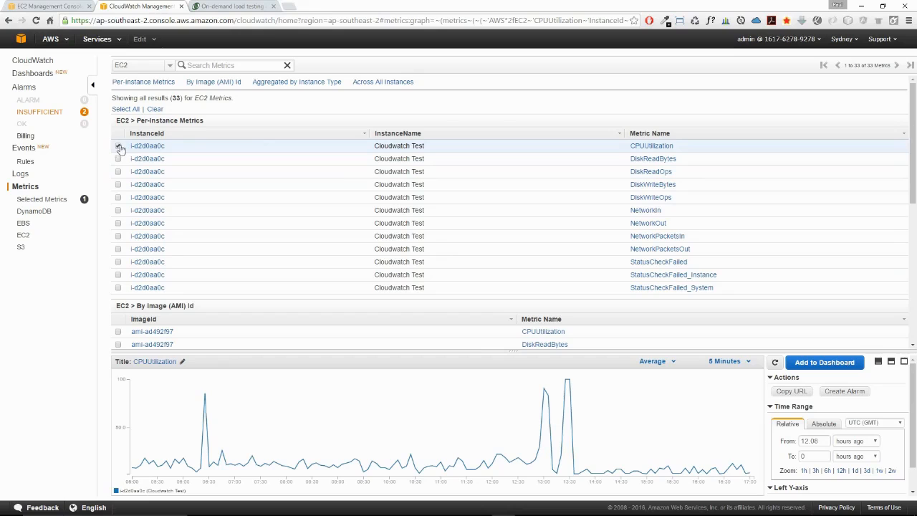
drag(488, 351, 486, 320)
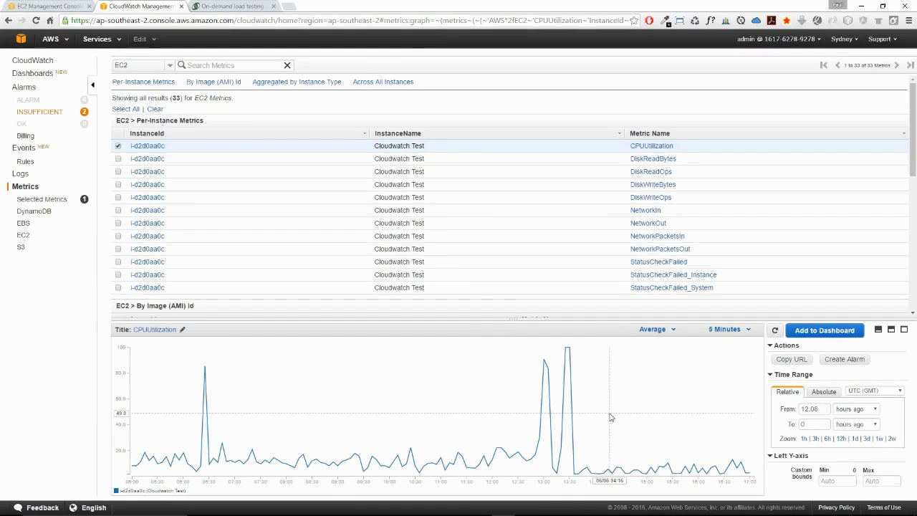
Step: Go back to the EC2 console and open the Cloudwatch Test instance's public IP address from its description
click(47, 6)
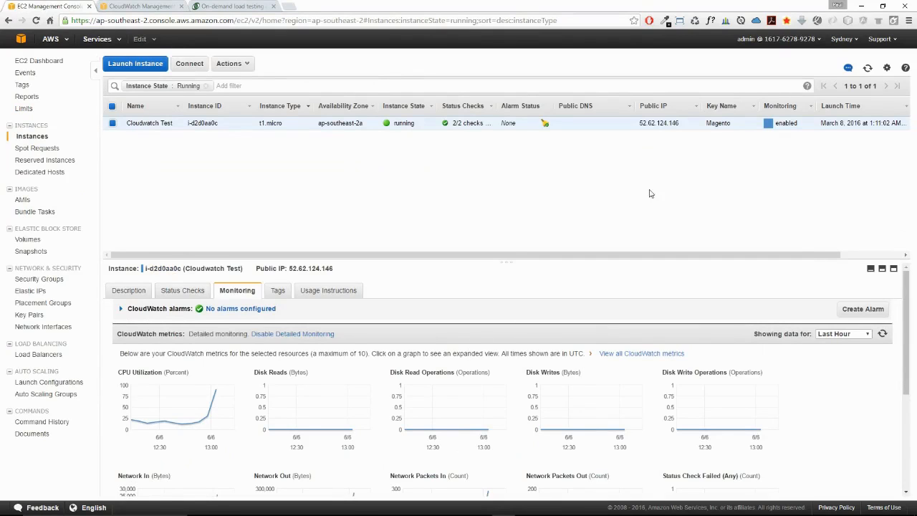
click(124, 289)
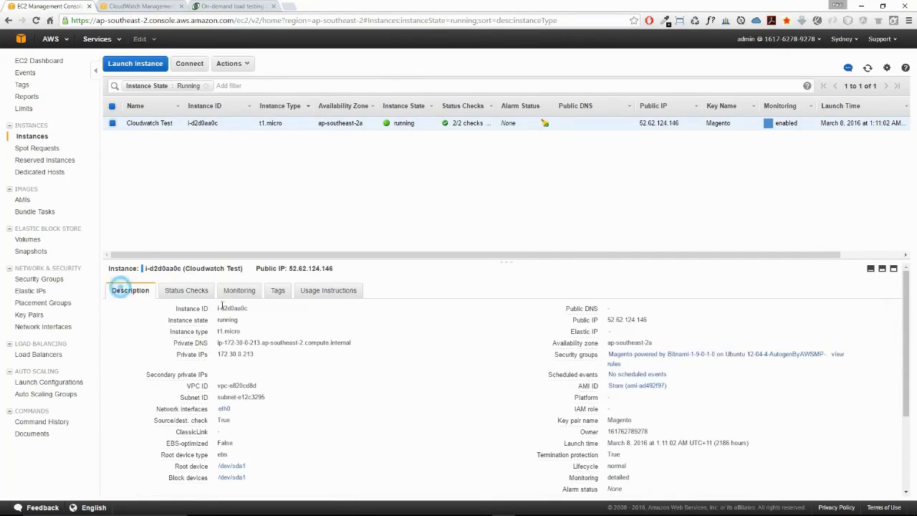
right_click(651, 324)
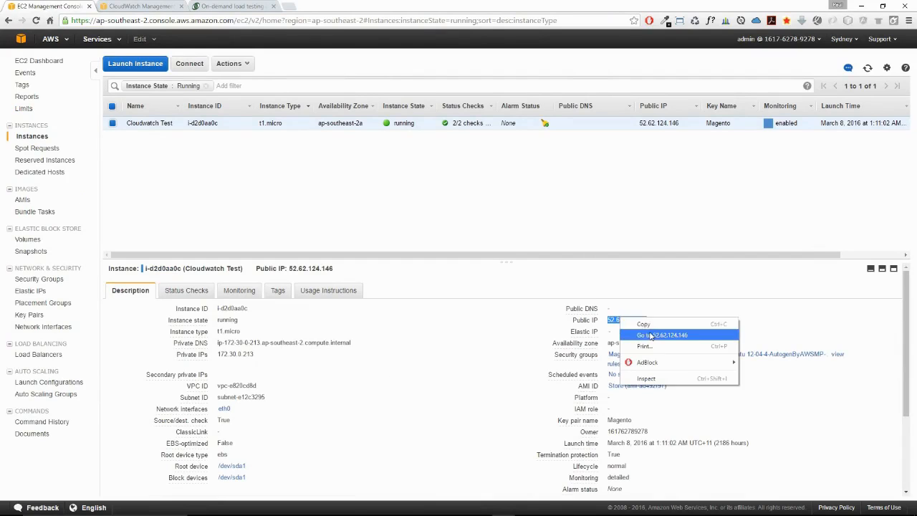
click(653, 331)
Step: Switch to Load Impact and review the results and metrics chart of the finished load test
click(229, 5)
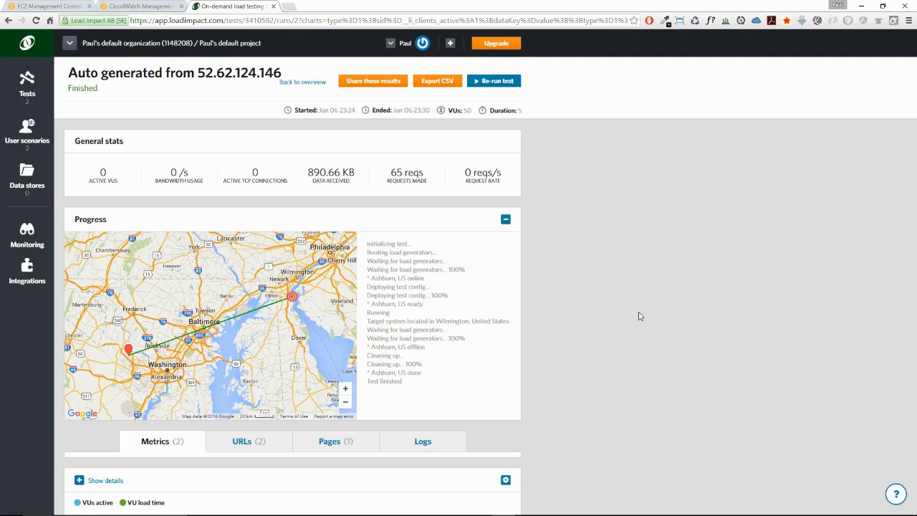
scroll(640, 316, down, 5)
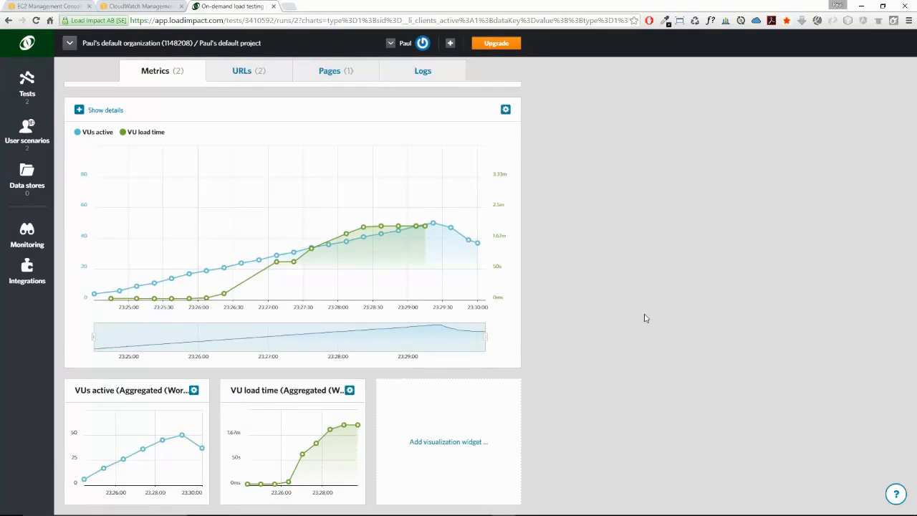
scroll(642, 318, up, 5)
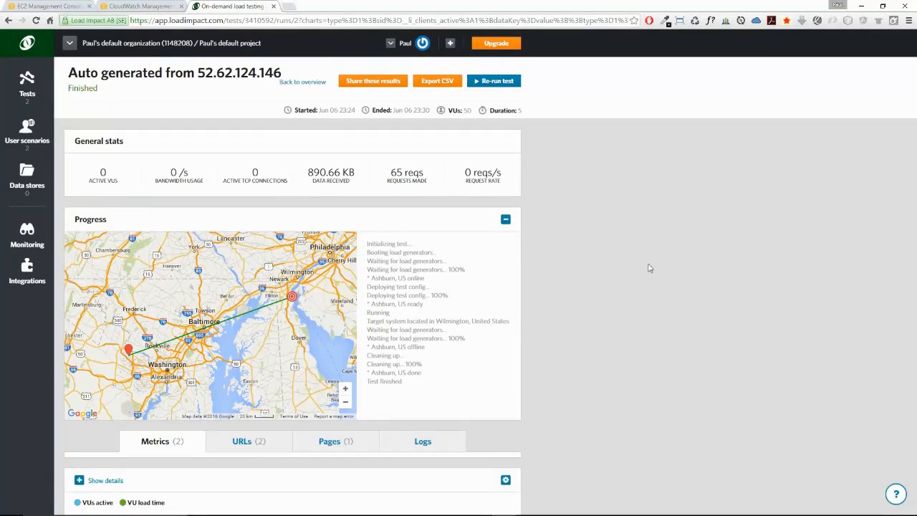
Step: Re-run the Load Impact test against the instance and view its chart of active VUs and load time
click(500, 83)
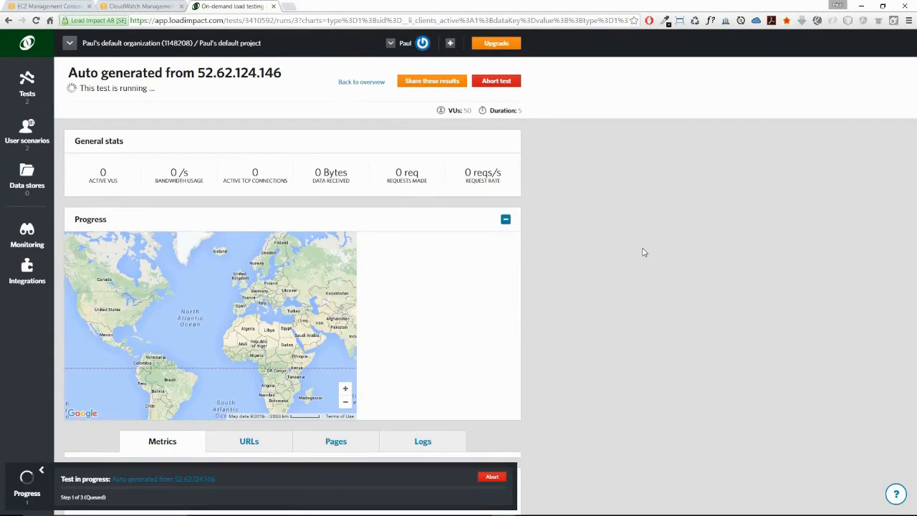
scroll(644, 252, down, 3)
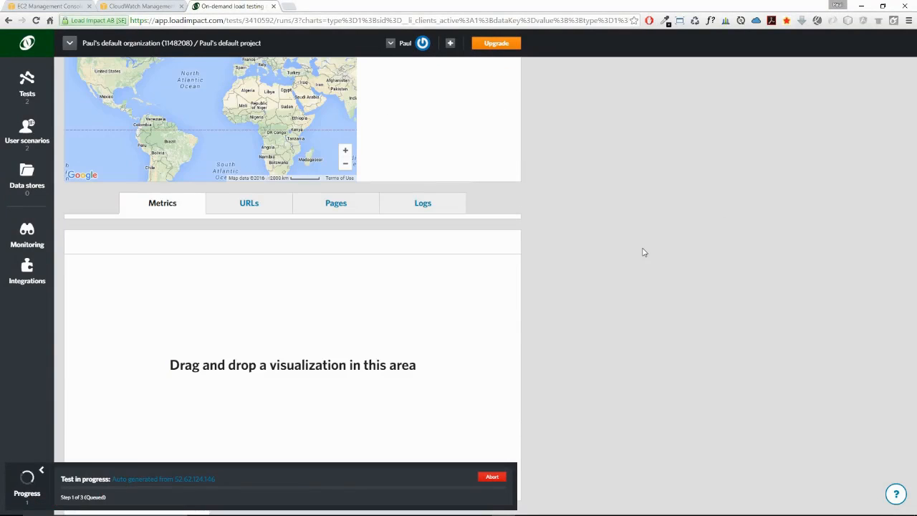
scroll(644, 252, down, 2)
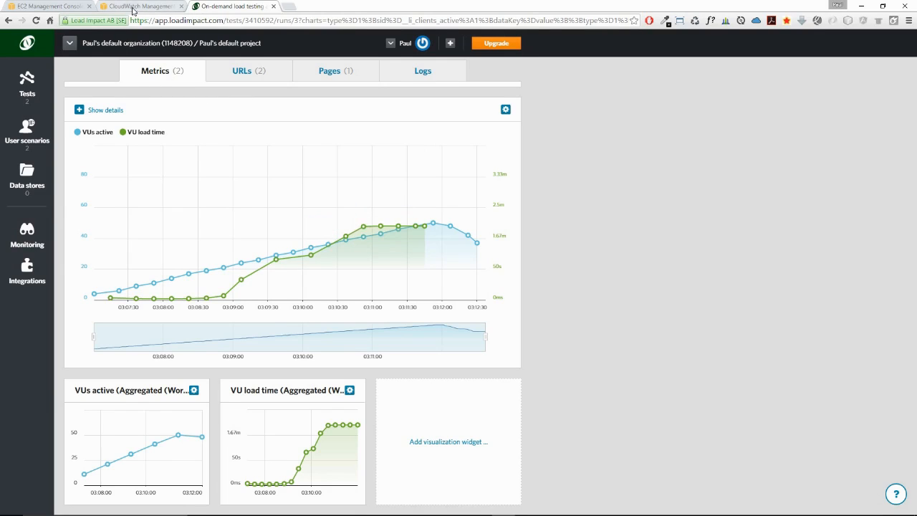
Step: Examine the Cloudwatch Test instance's CPU Utilization graph in the EC2 console and compare it with the load test chart
click(63, 7)
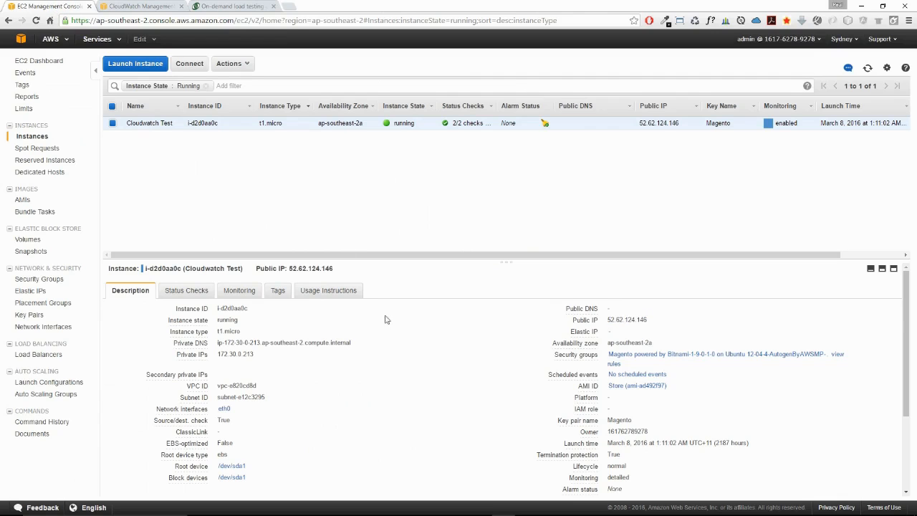
click(239, 290)
click(212, 425)
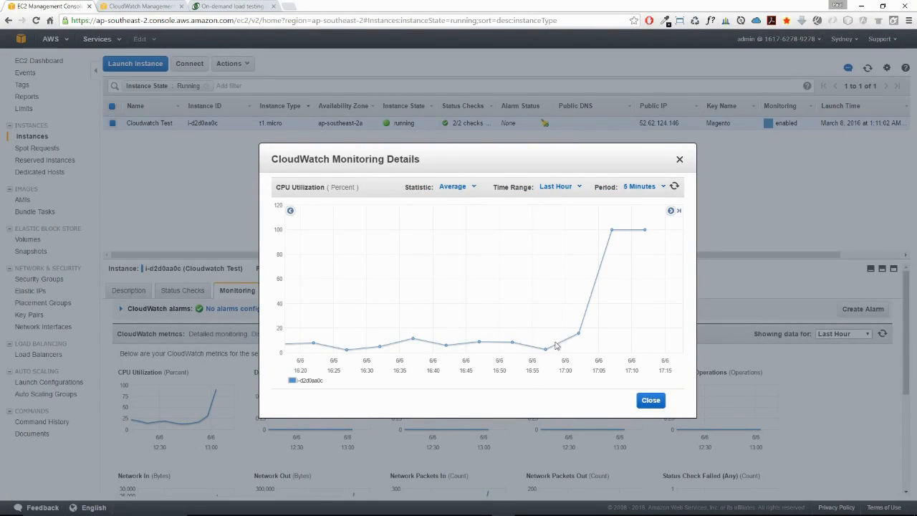
mouse_move(644, 231)
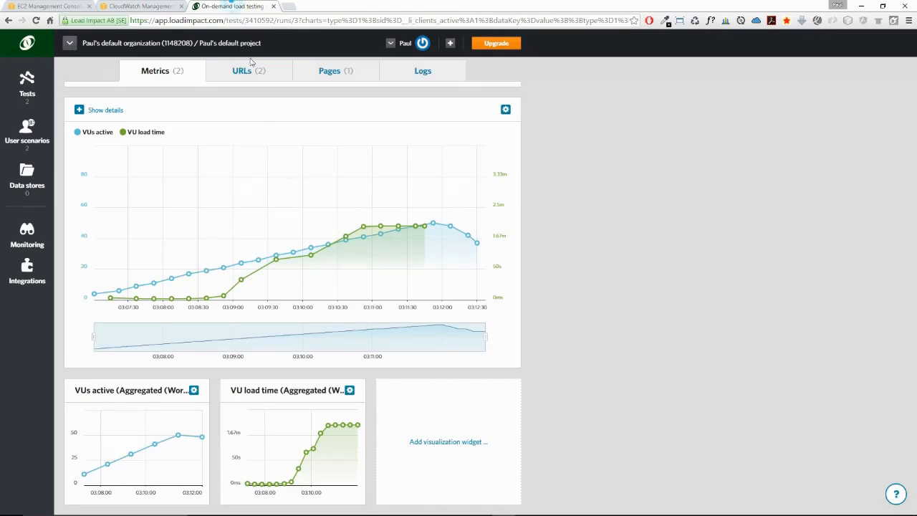
click(231, 6)
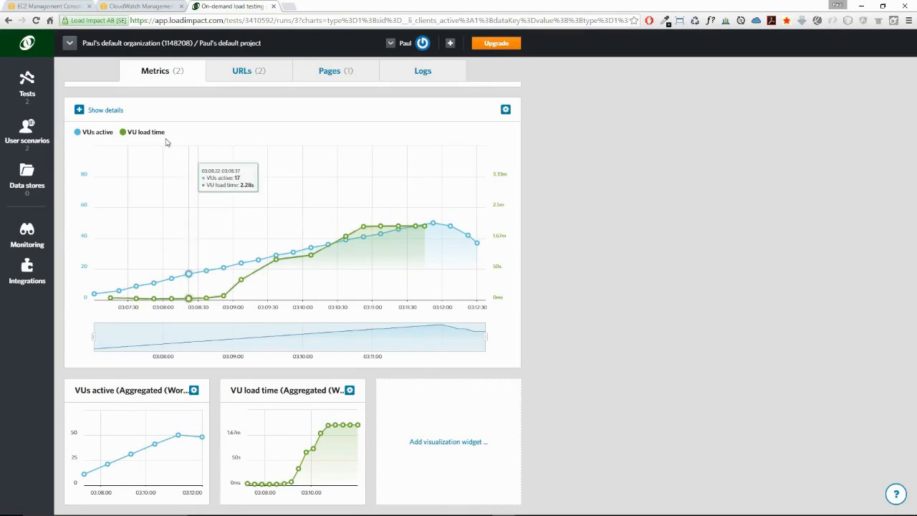
click(51, 6)
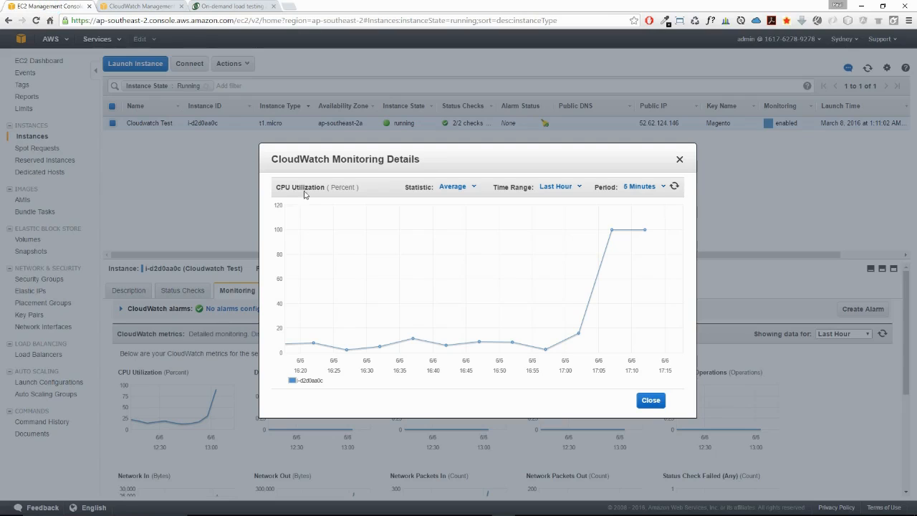
click(643, 399)
Step: Return to the CloudWatch metrics and refresh the CPUUtilization graph for Cloudwatch Test
click(130, 13)
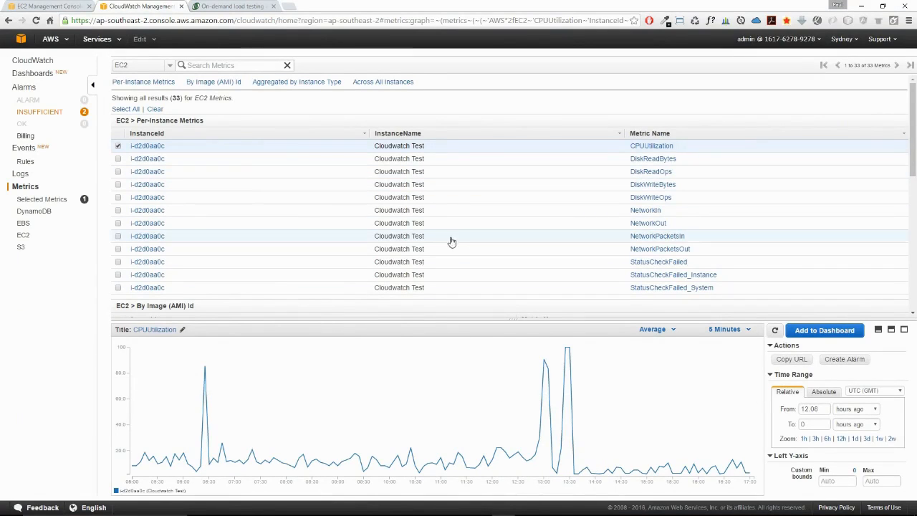
click(774, 330)
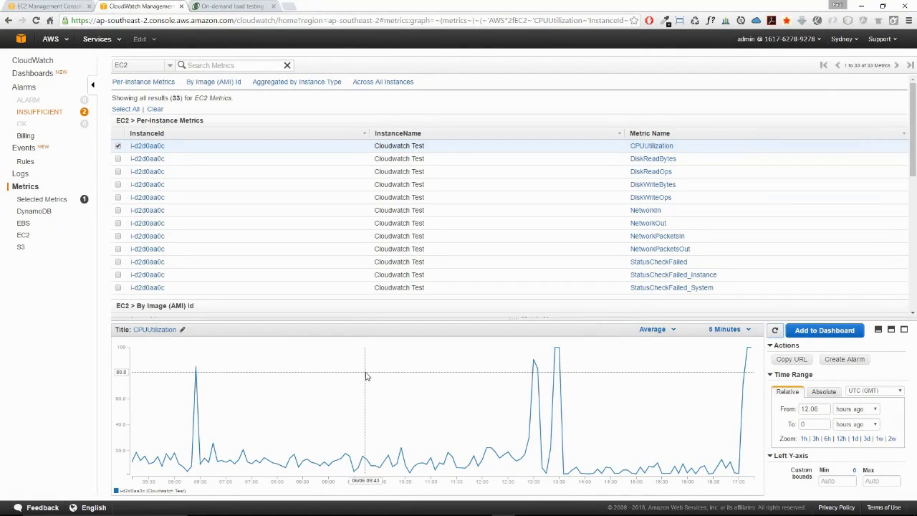
Step: Create a new CloudWatch dashboard named BackSpaceTest
click(33, 73)
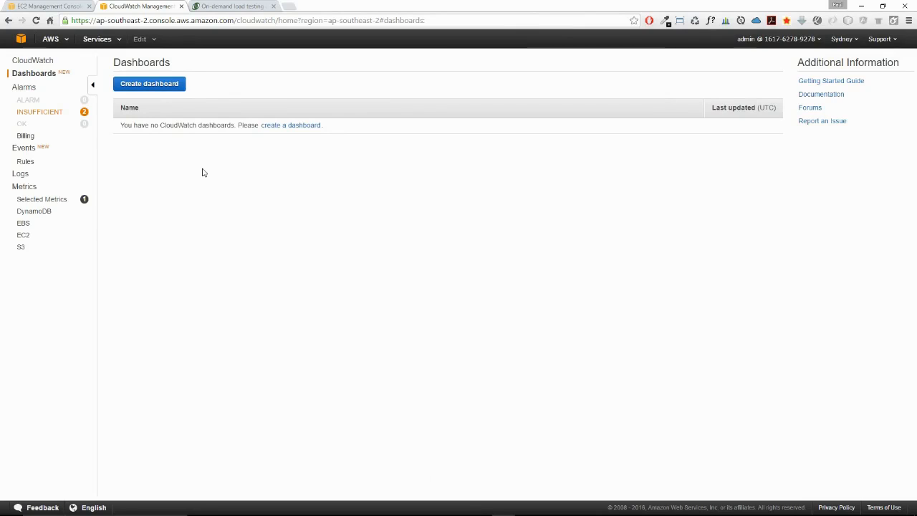
click(149, 87)
click(363, 281)
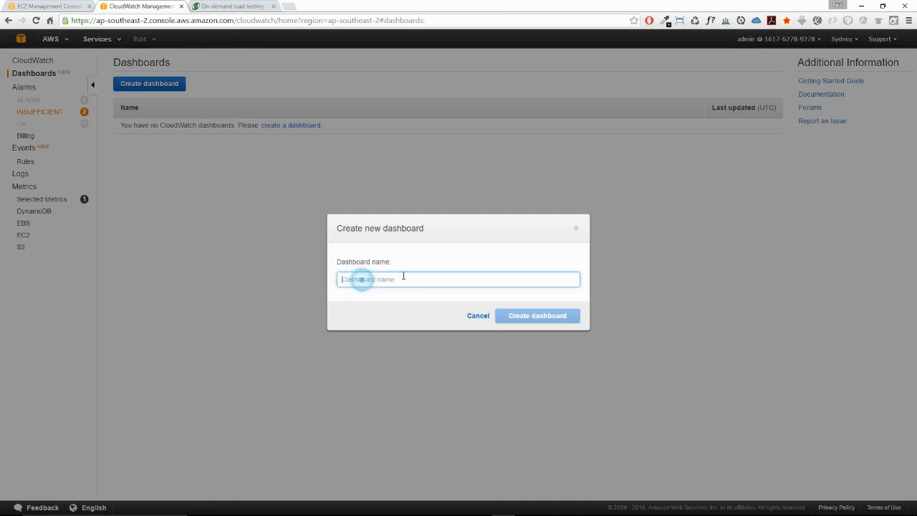
text(BackSpaceTest)
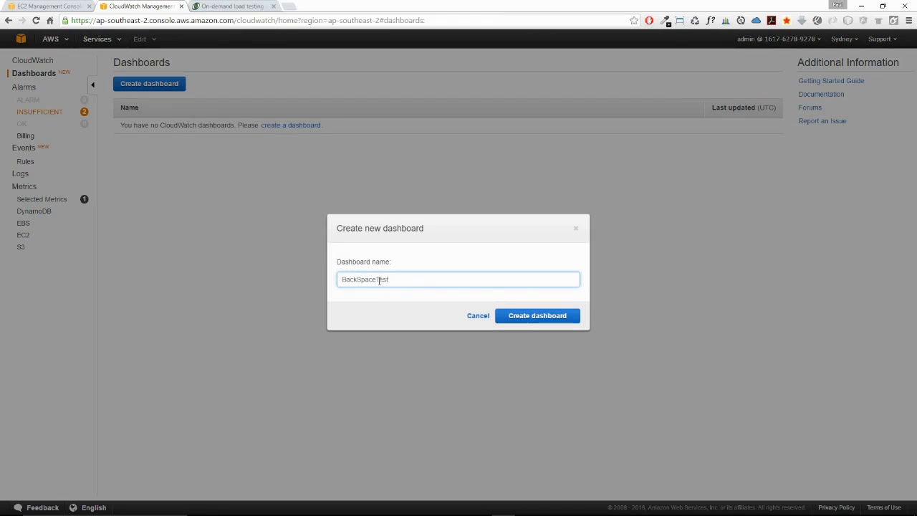
click(538, 321)
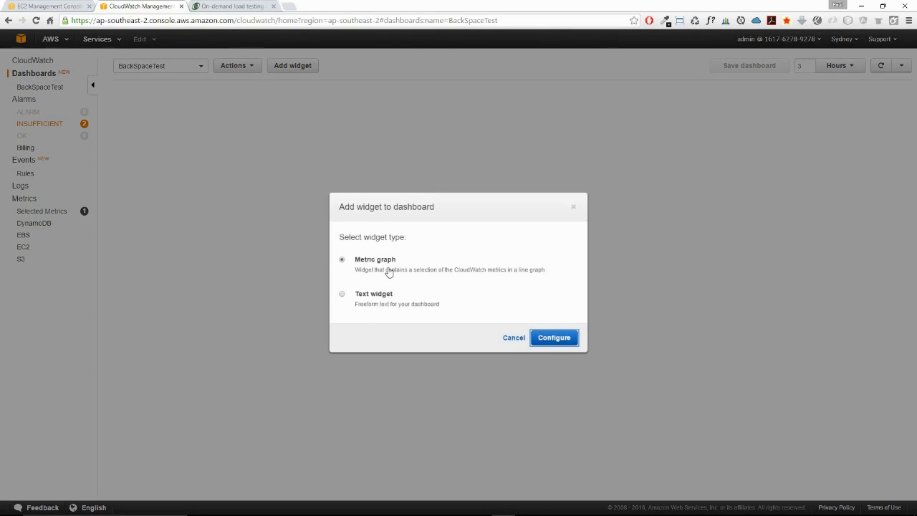
Step: Add a metric graph widget showing the EC2 per-instance CPUUtilization metric of Cloudwatch Test to the dashboard
click(555, 338)
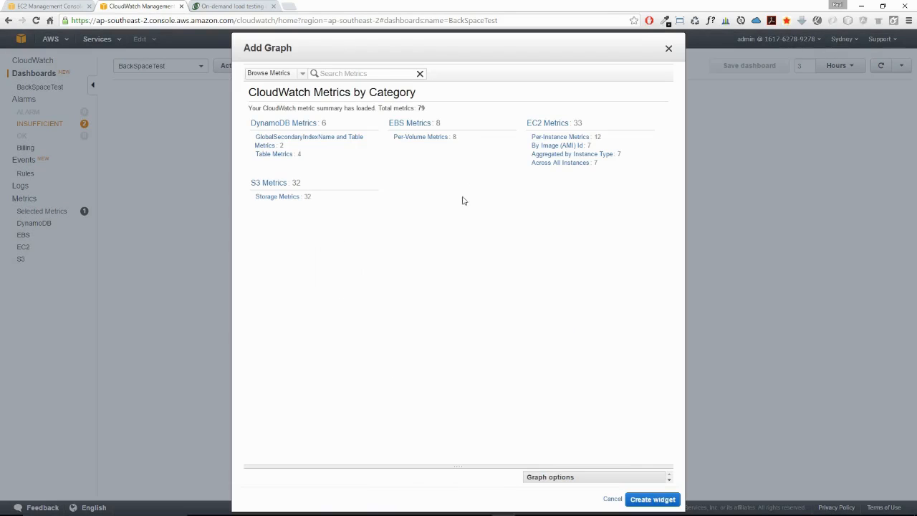
click(551, 126)
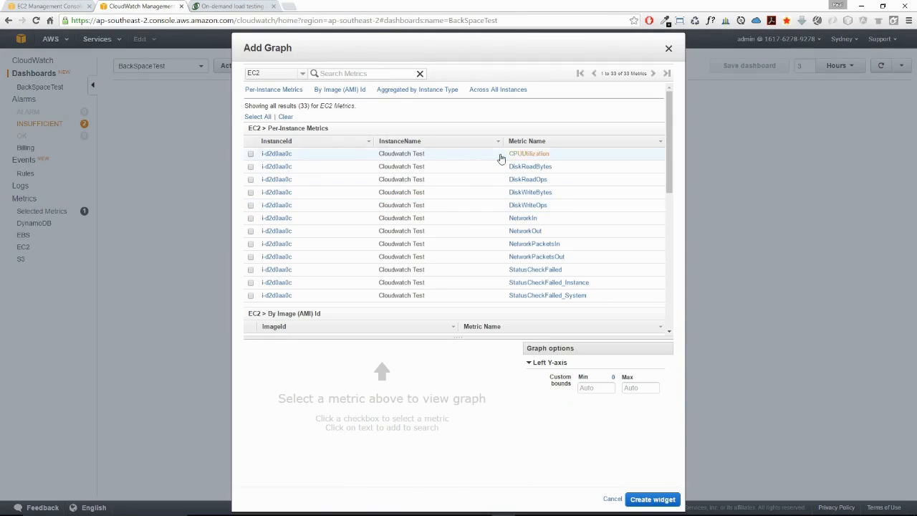
click(251, 155)
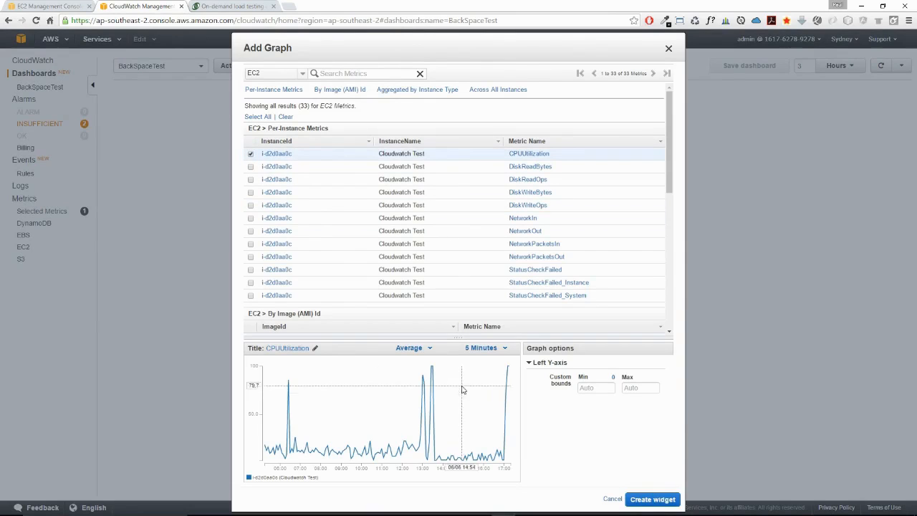
click(647, 500)
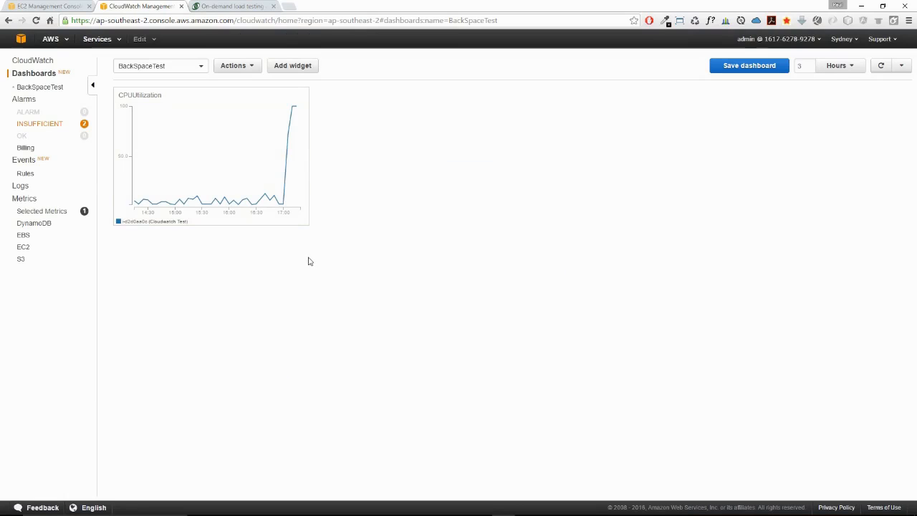
mouse_move(305, 222)
mouse_down()
mouse_move(496, 376)
mouse_move(371, 279)
mouse_move(258, 227)
mouse_move(299, 237)
mouse_up()
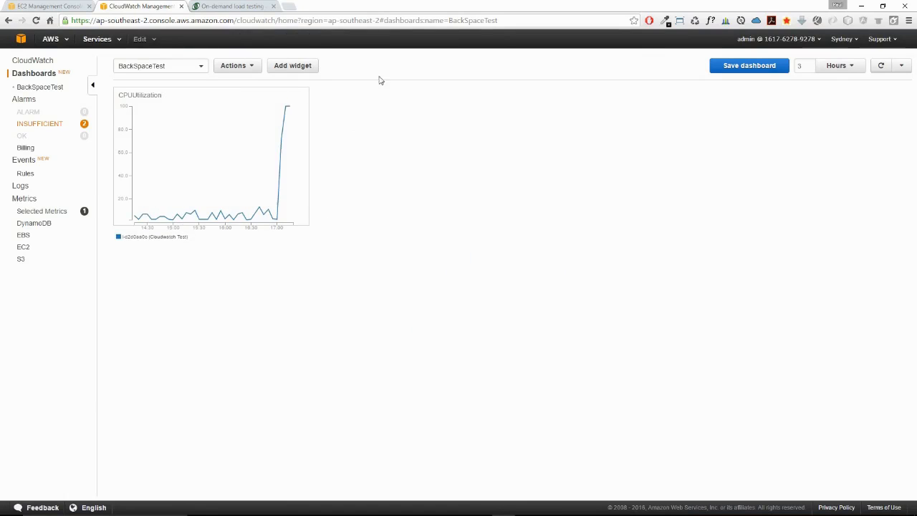
Step: Add a text widget to the dashboard, reviewing its sample markdown and keeping that text as is
click(292, 68)
click(373, 295)
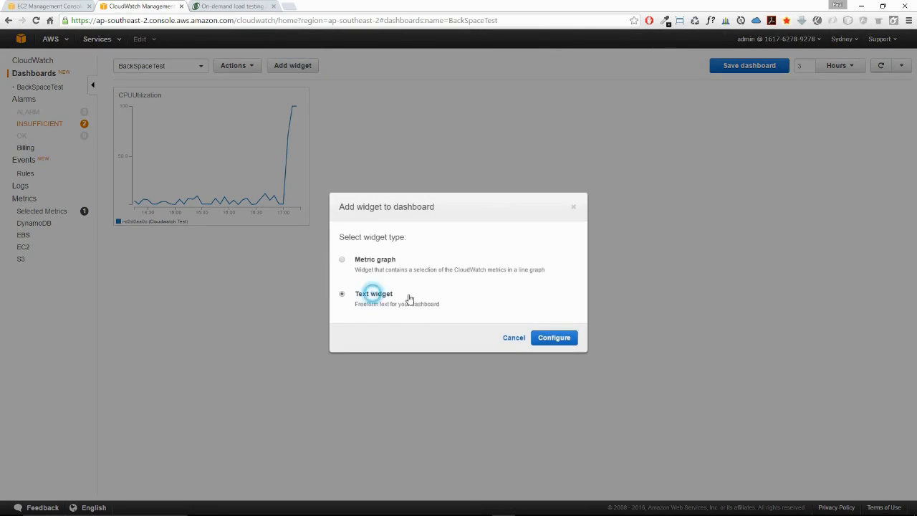
click(554, 337)
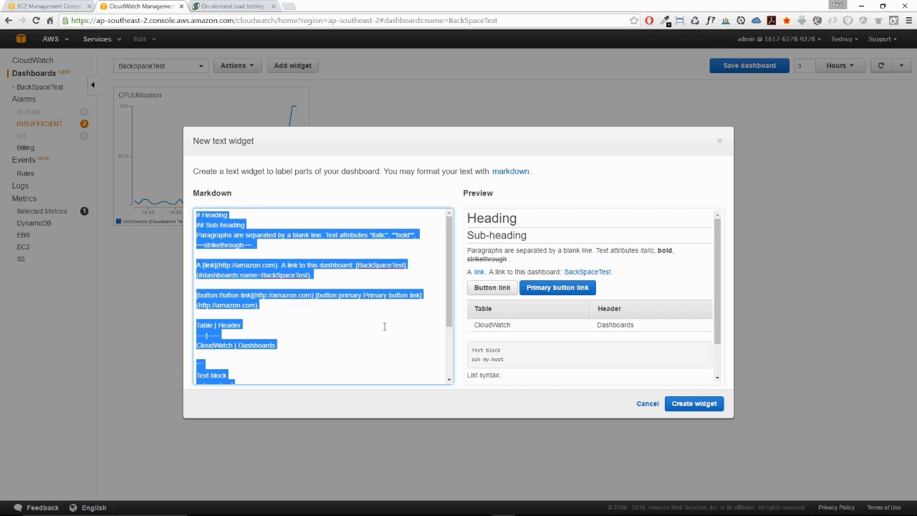
click(381, 319)
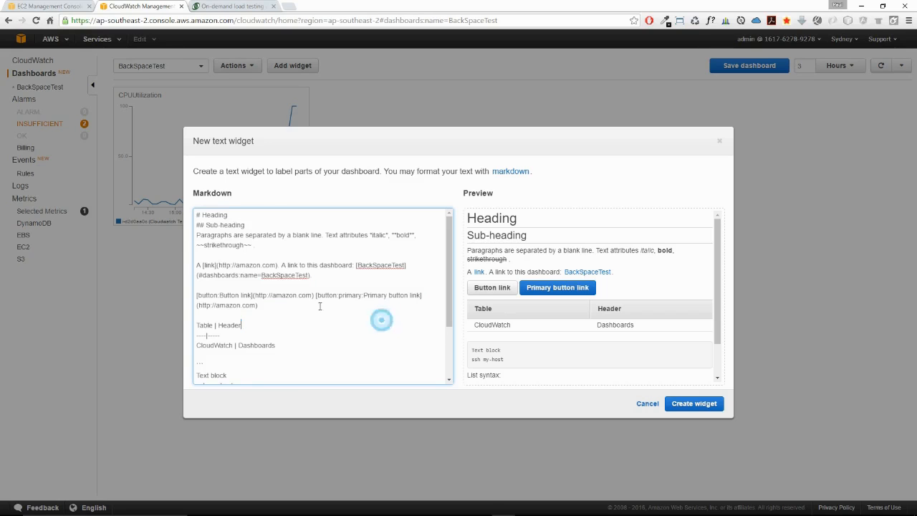
drag(201, 215, 196, 225)
click(201, 215)
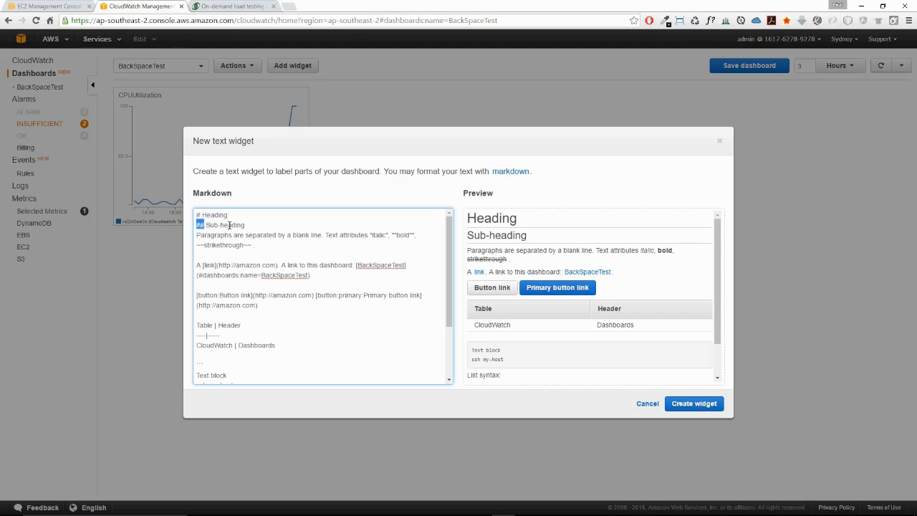
click(248, 241)
click(291, 262)
click(290, 331)
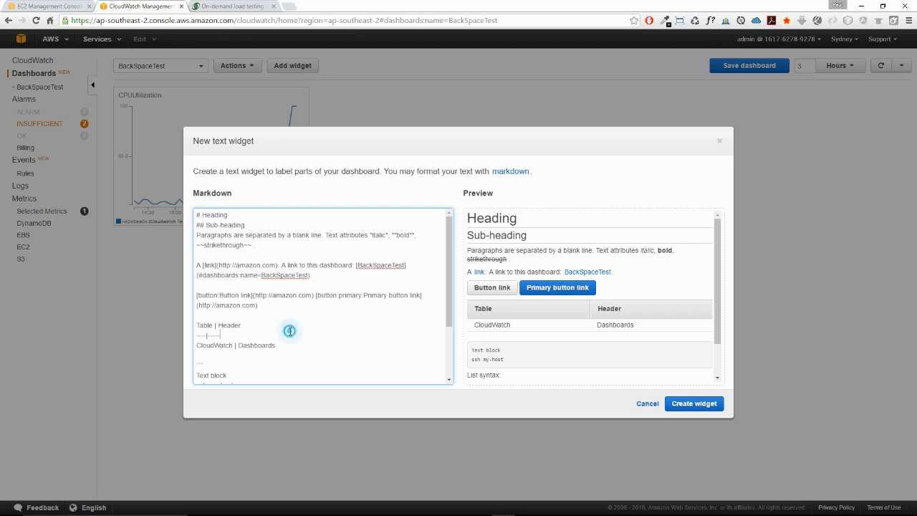
click(686, 403)
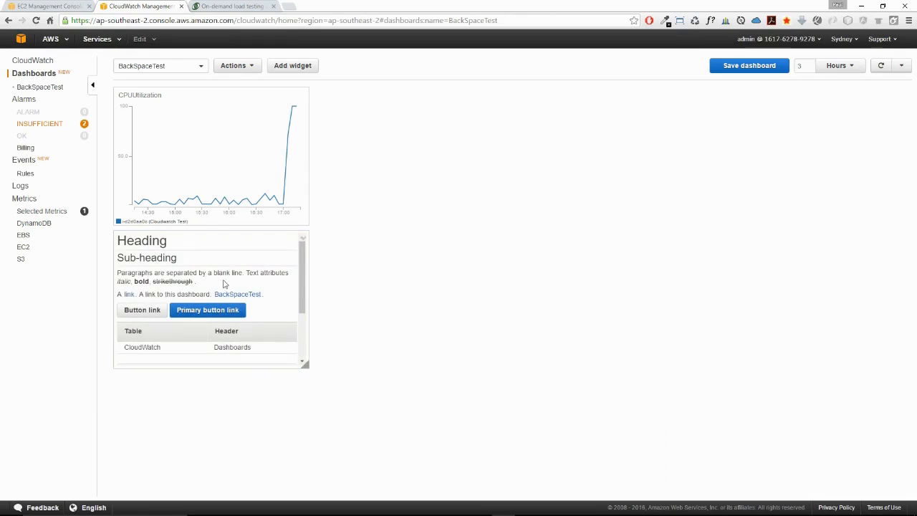
Step: Enlarge the text widget to about twice its width and delete it from the dashboard
drag(305, 365, 544, 446)
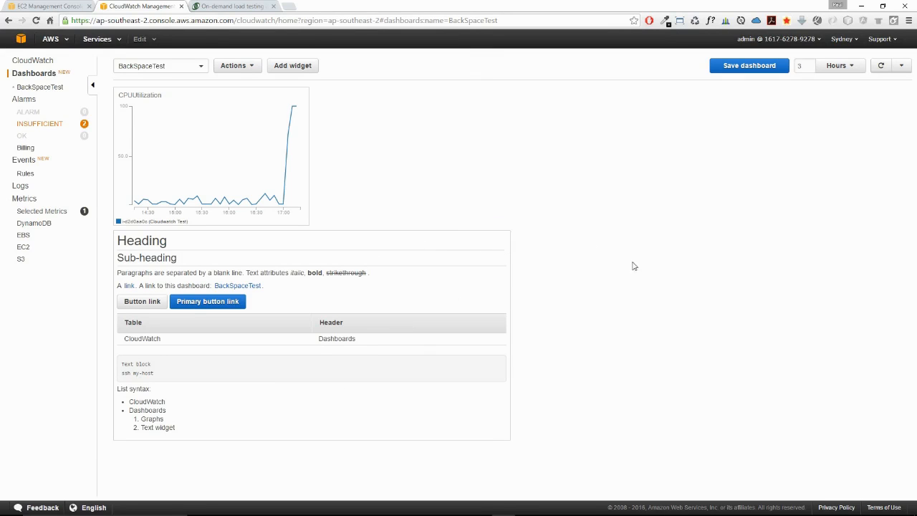
click(504, 239)
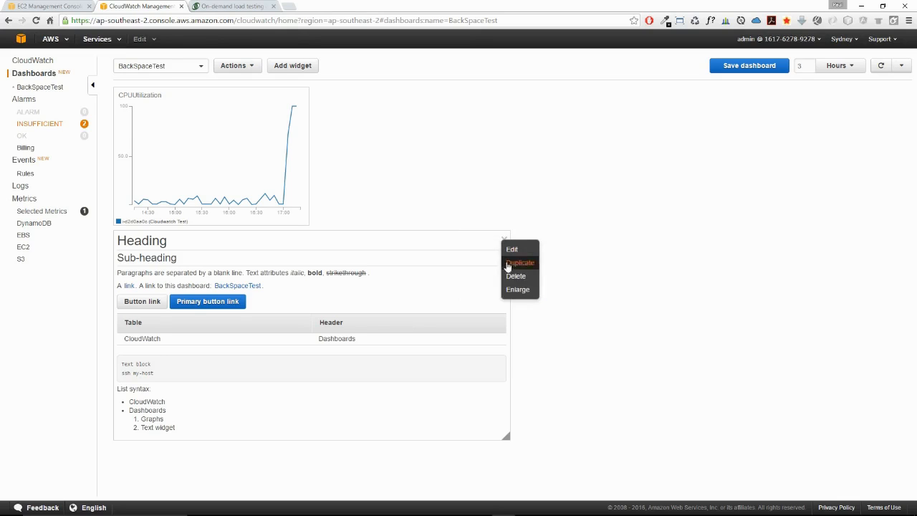
click(519, 276)
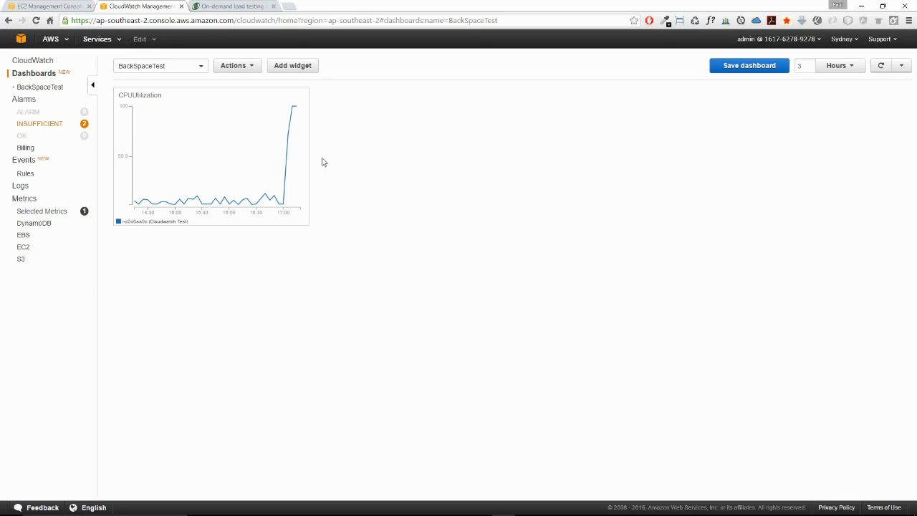
Step: Check the options available for the CPUUtilization widget and save the BackSpaceTest dashboard
click(302, 96)
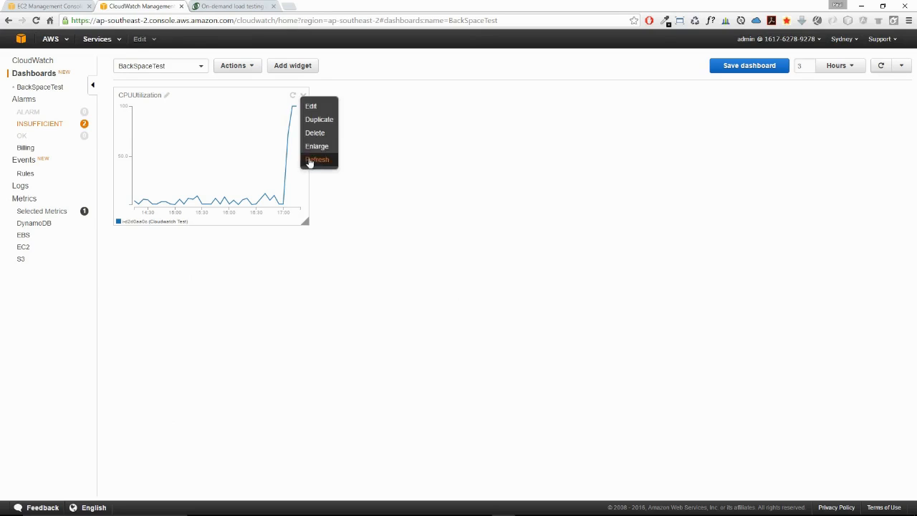
click(449, 136)
click(415, 228)
click(723, 66)
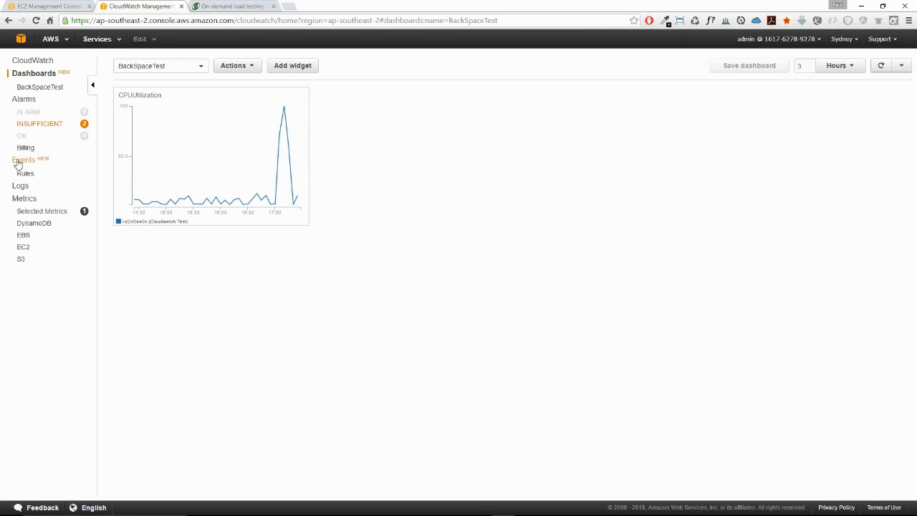
Step: Start creating a new CloudWatch Events rule and review the available event sources
click(19, 161)
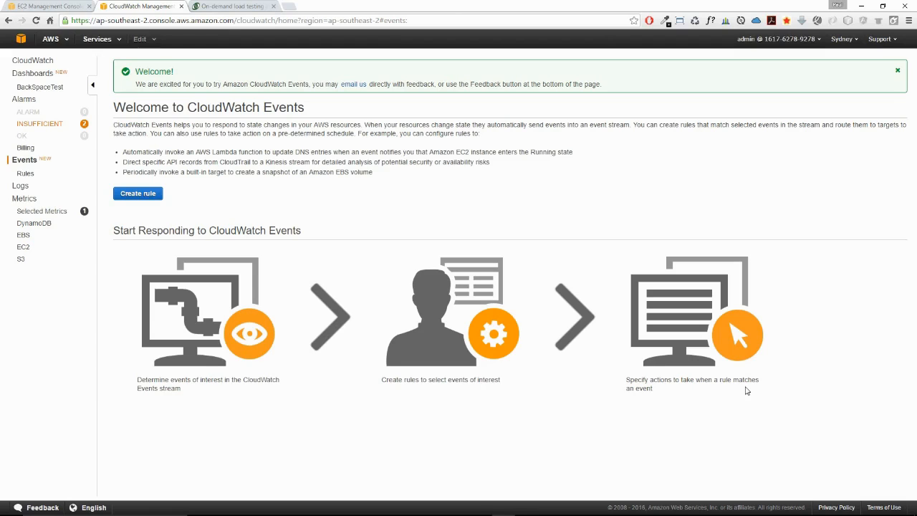
click(141, 200)
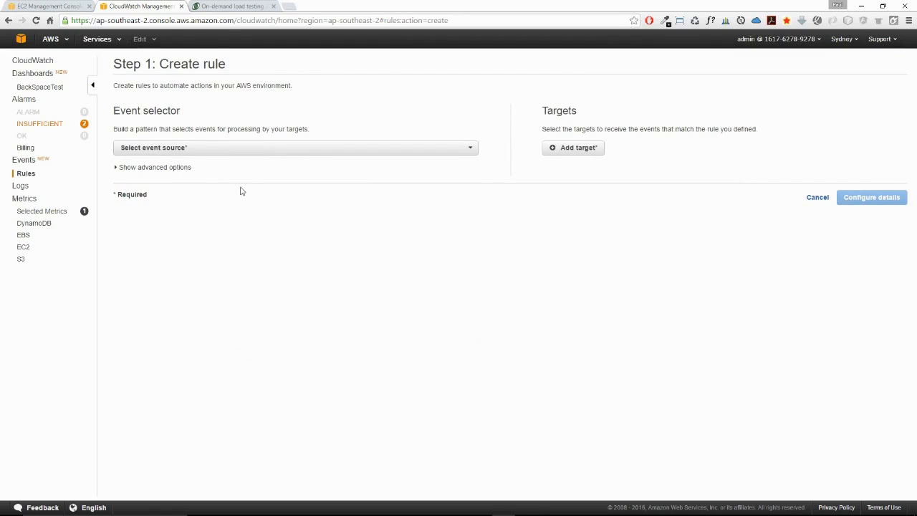
click(186, 149)
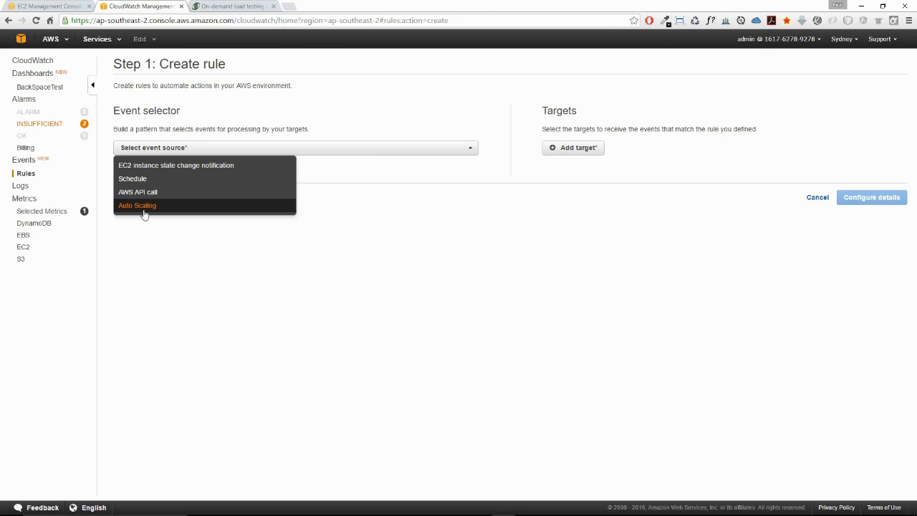
click(384, 102)
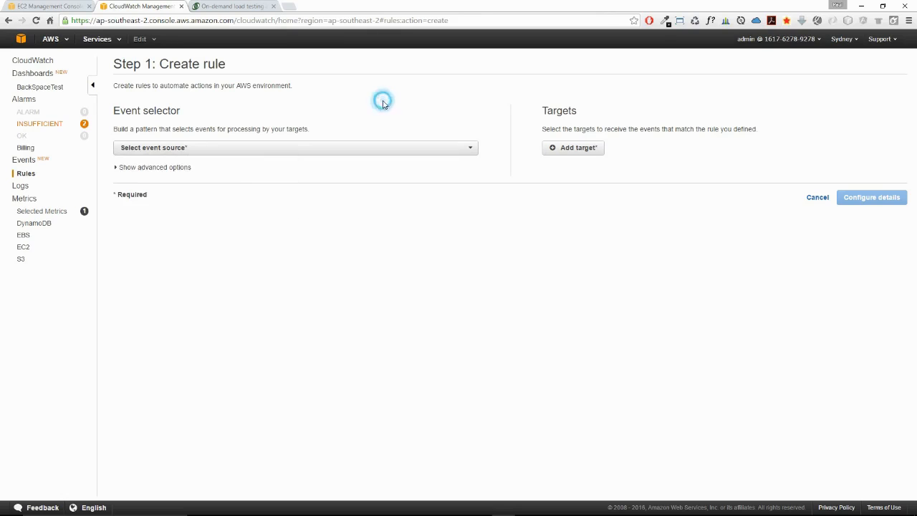
Step: Choose AWS API call as the rule's event source and dismiss the CloudTrail warning
click(205, 148)
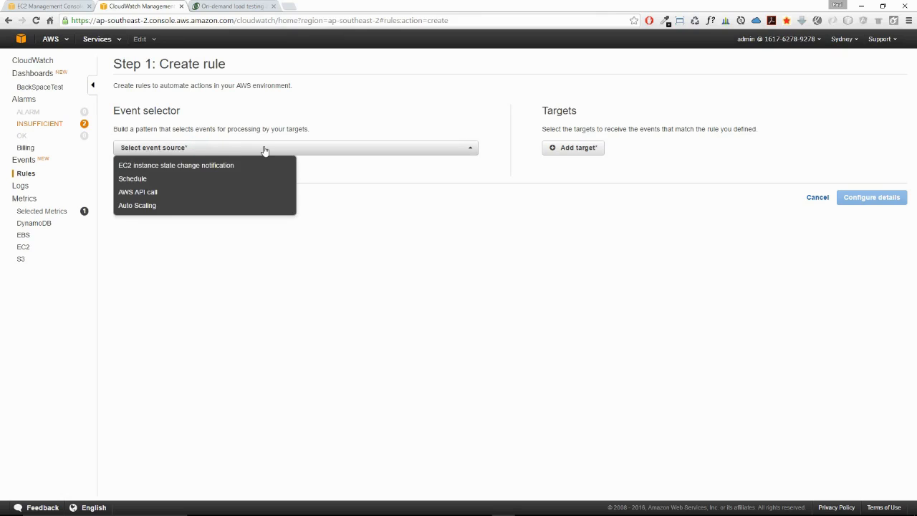
click(164, 194)
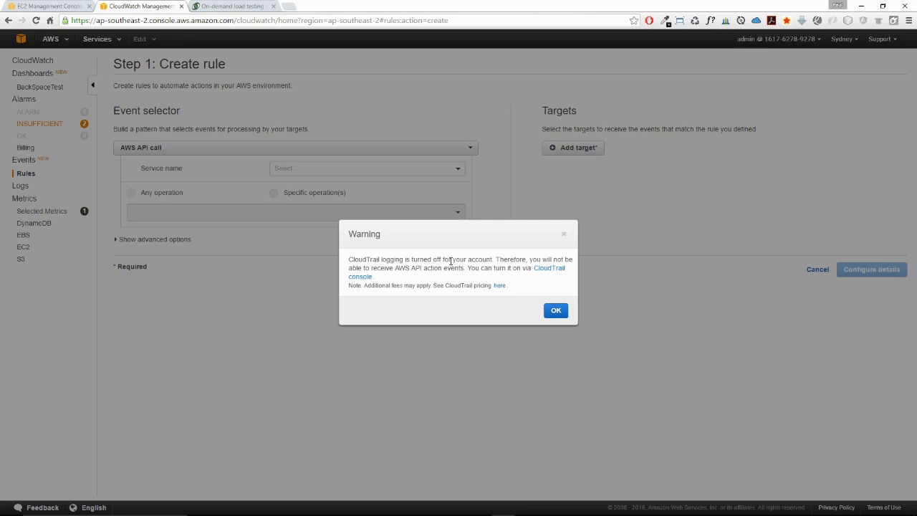
click(553, 312)
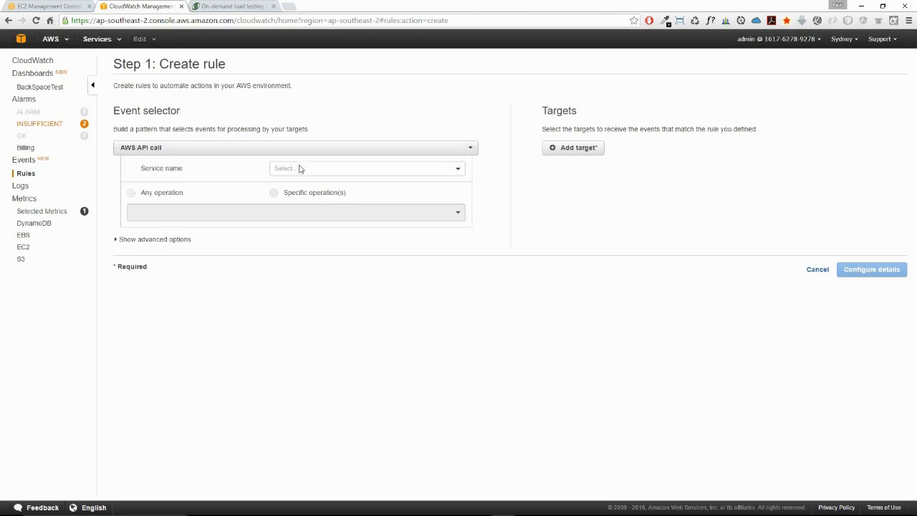
Step: Set the rule's event source to EC2 instance state change notification, limited to the specific state Terminated
click(176, 149)
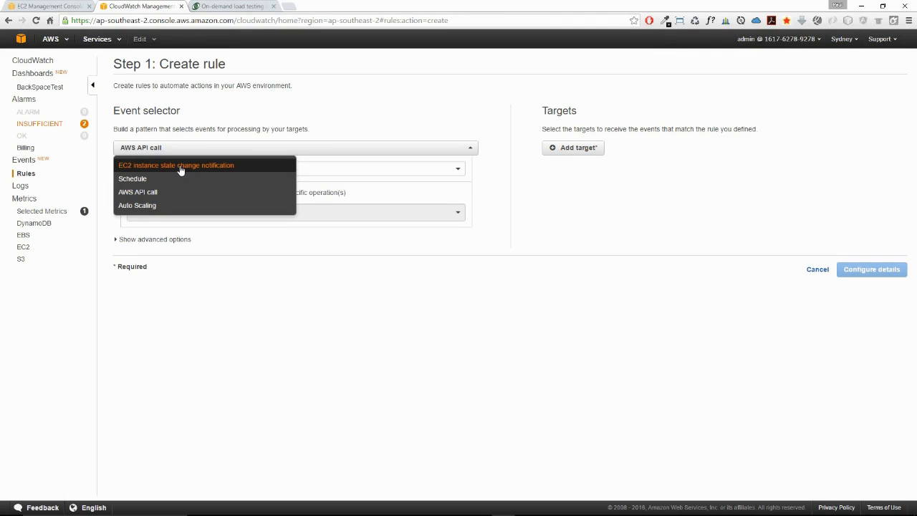
click(181, 167)
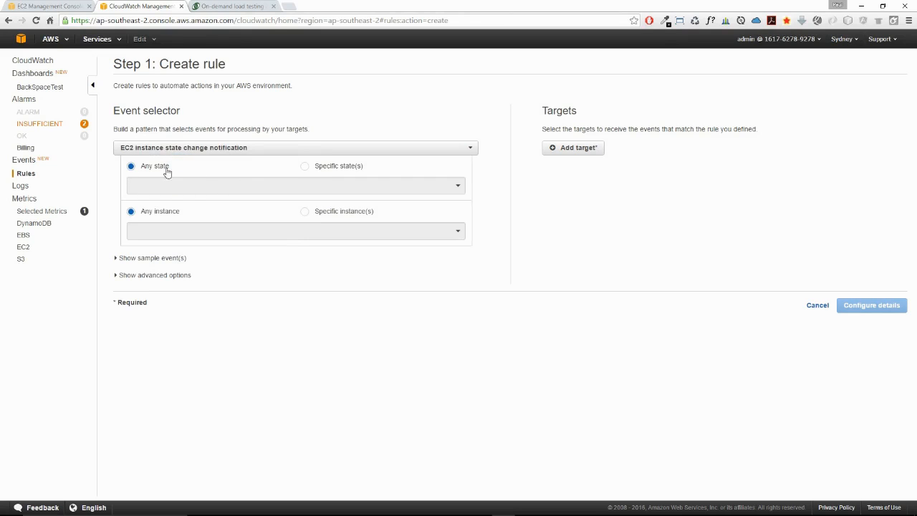
click(304, 166)
click(237, 185)
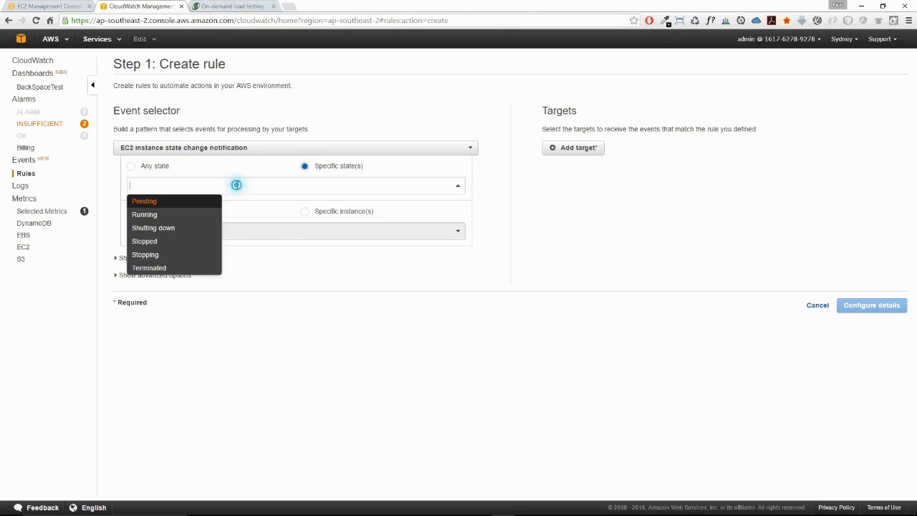
click(168, 268)
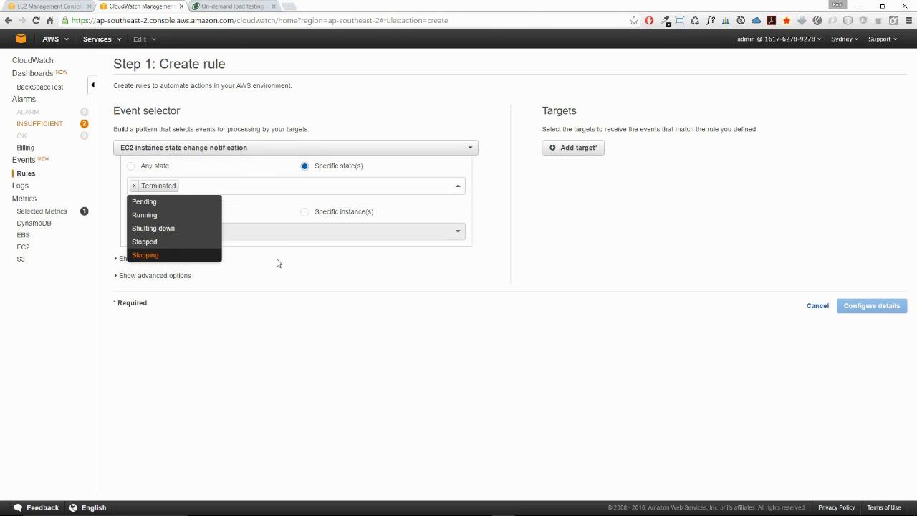
click(308, 265)
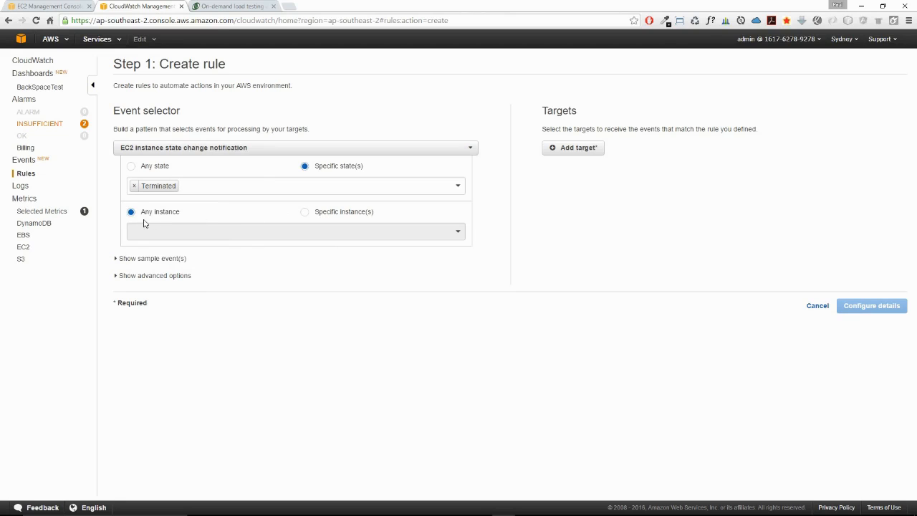
Step: Restrict the event selector to the specific instance Cloudwatch Test
click(314, 213)
click(278, 232)
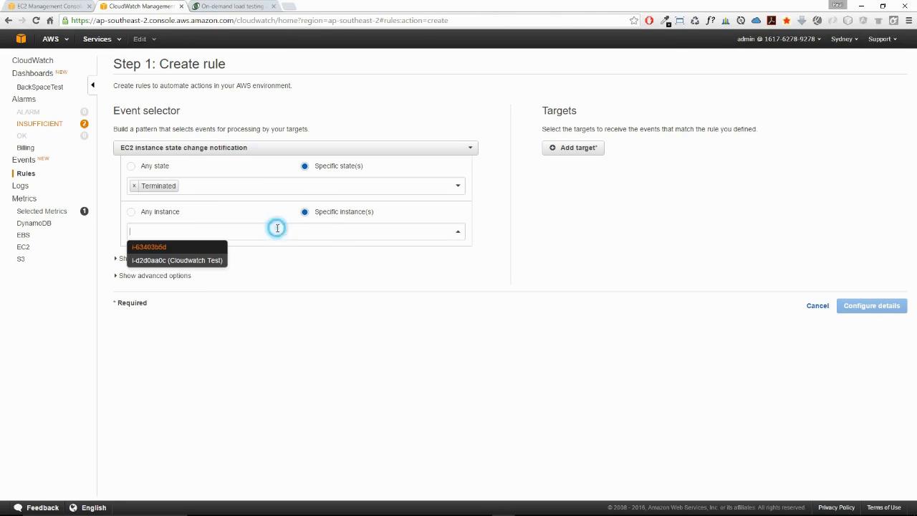
click(199, 265)
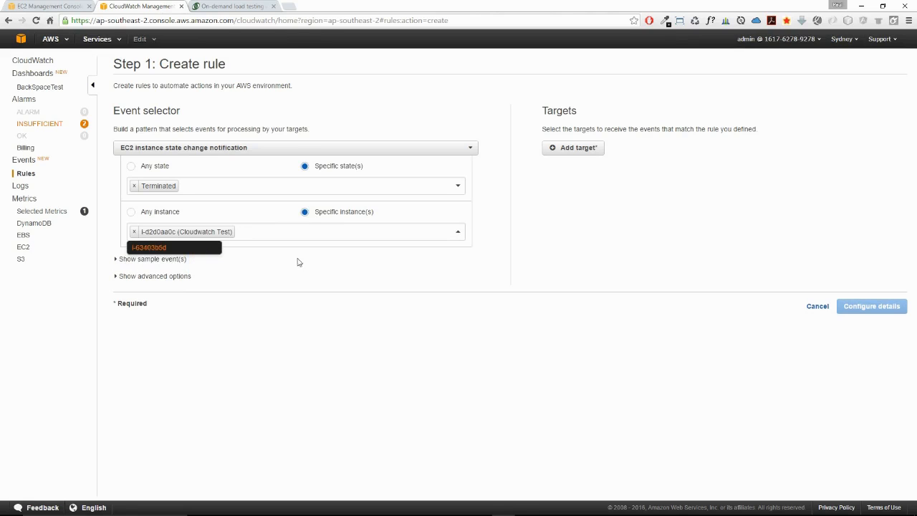
click(426, 262)
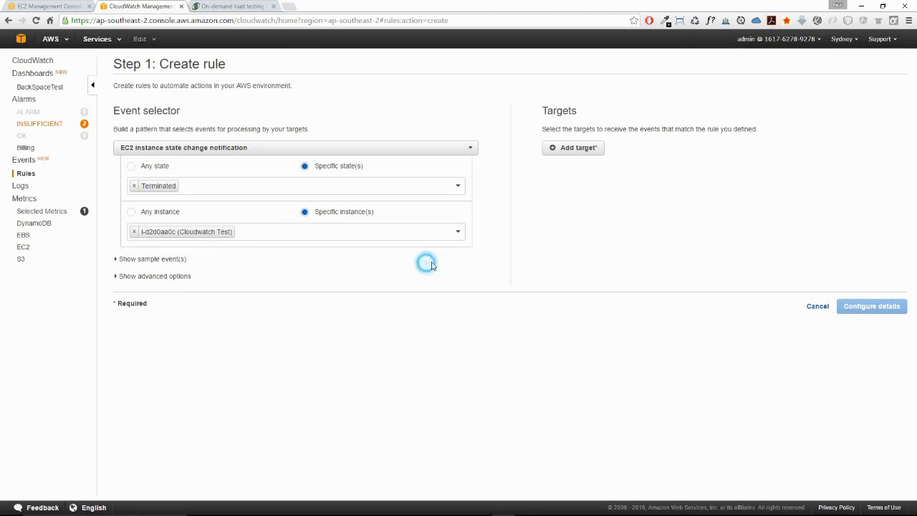
Step: Add a built-in target to the rule that creates a snapshot of the EBS volume vol-34e762f0
click(579, 151)
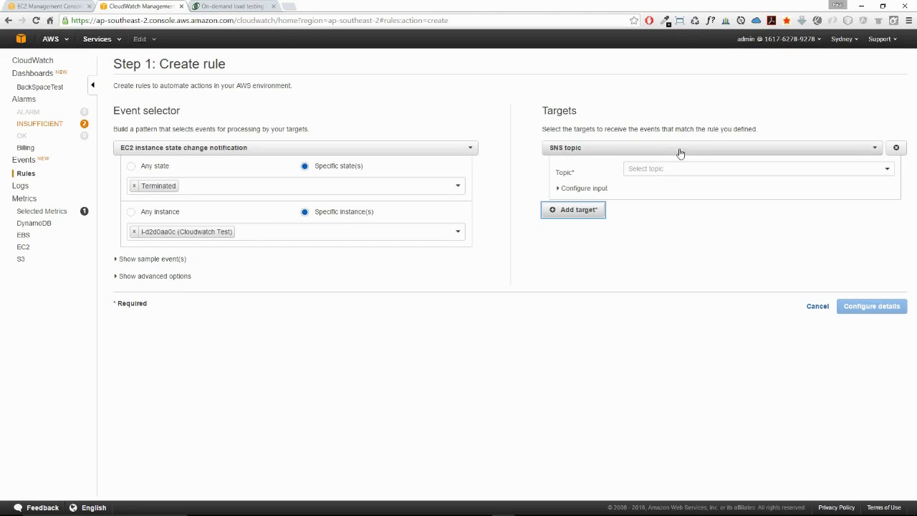
click(631, 152)
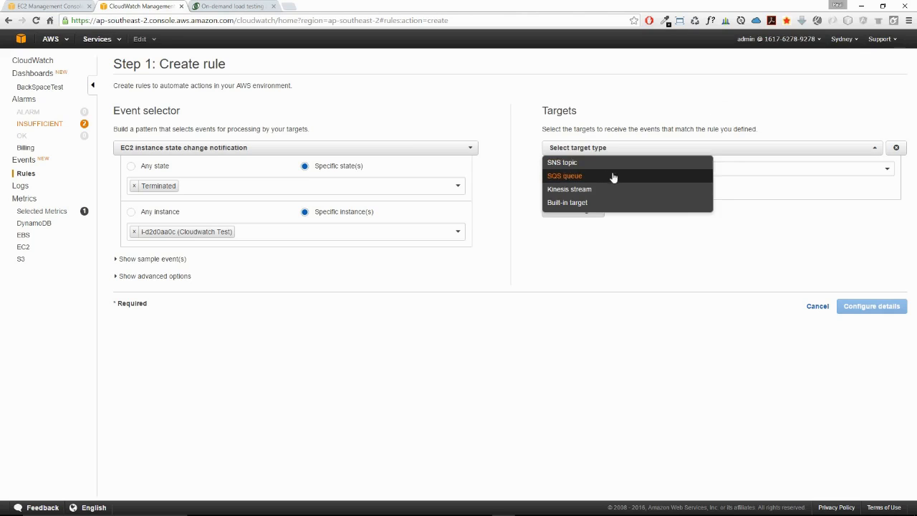
click(592, 204)
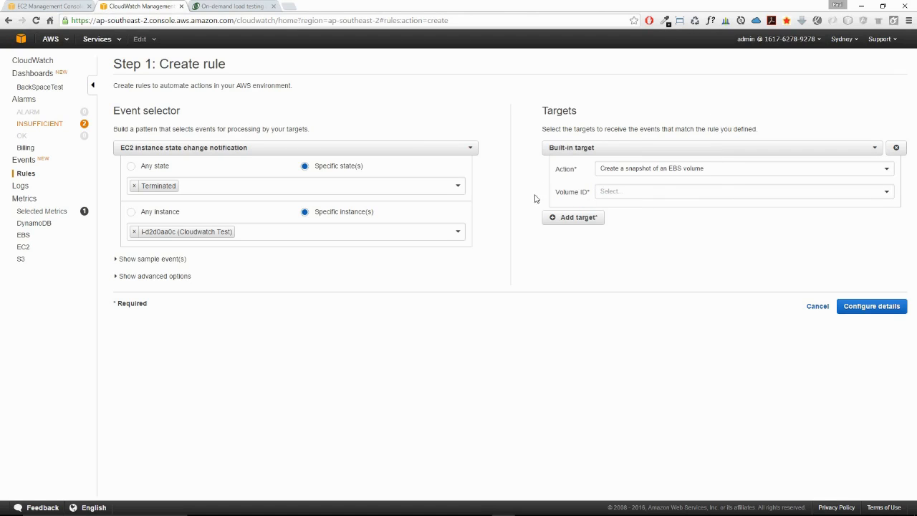
click(654, 172)
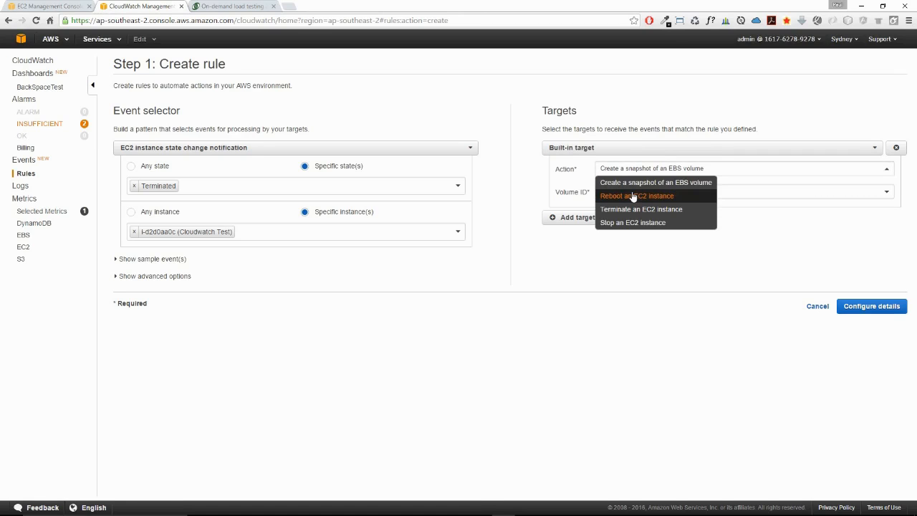
click(645, 182)
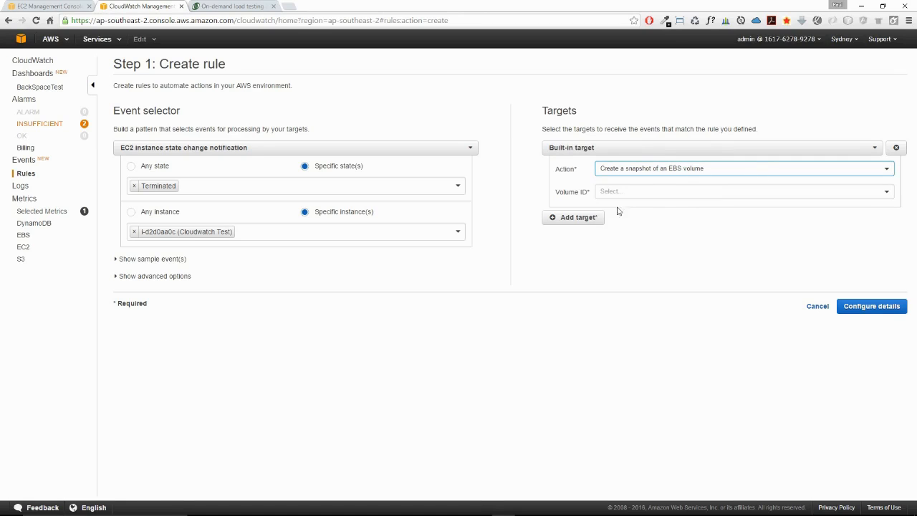
click(679, 190)
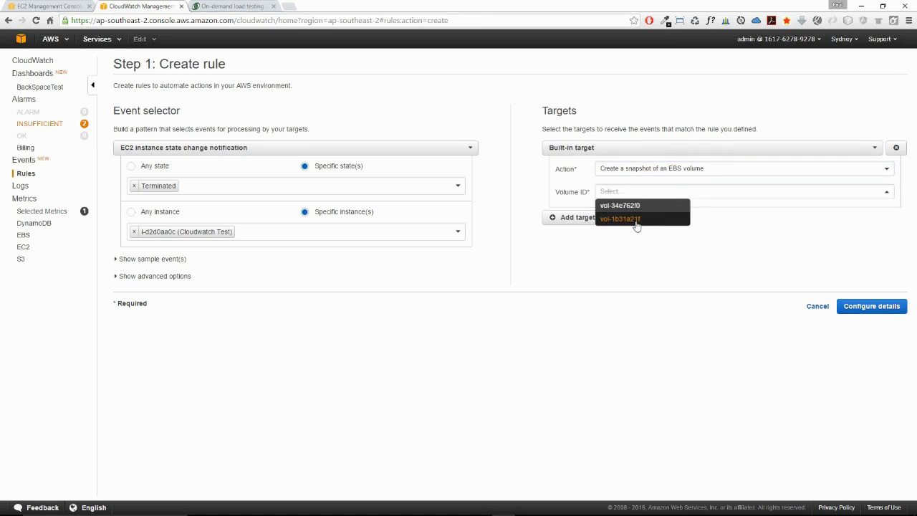
click(636, 226)
click(659, 191)
click(640, 206)
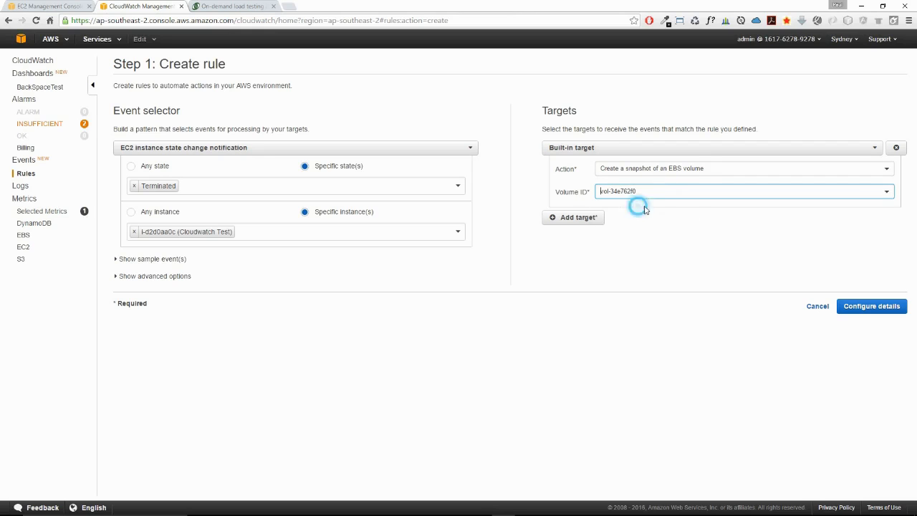
click(578, 218)
click(566, 278)
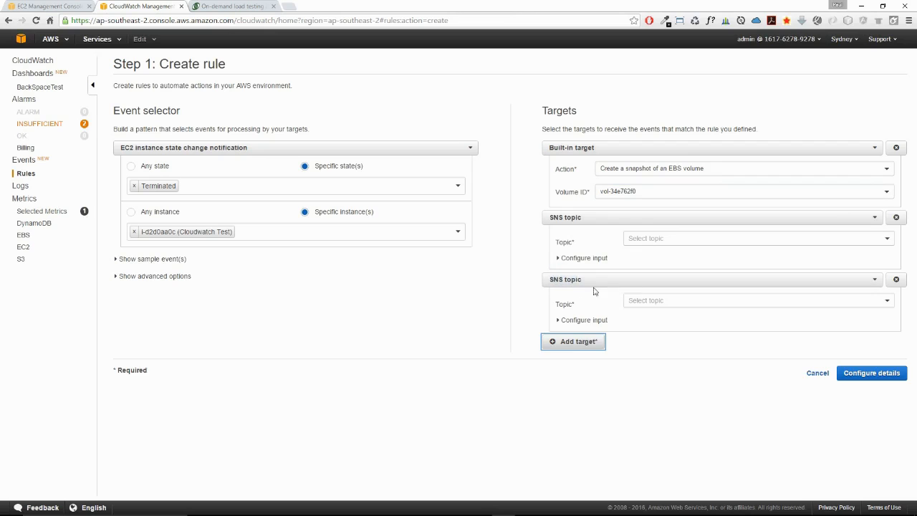
click(896, 279)
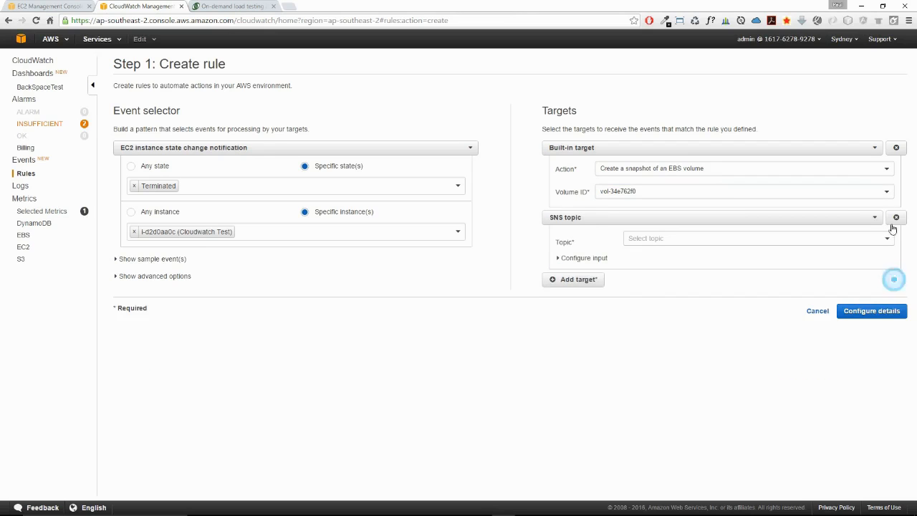
click(896, 219)
Step: Proceed to the rule details, request a new Basic built-in targets role, and close the IAM permission page
click(889, 306)
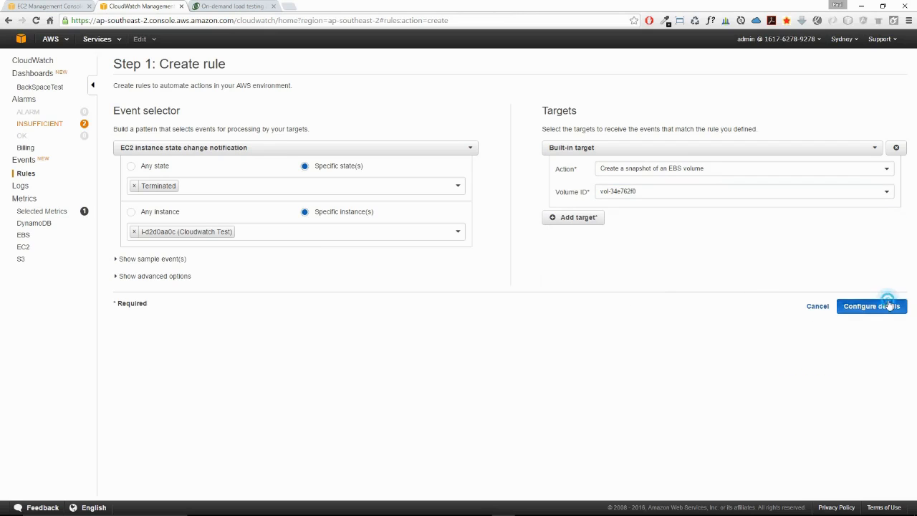
click(298, 99)
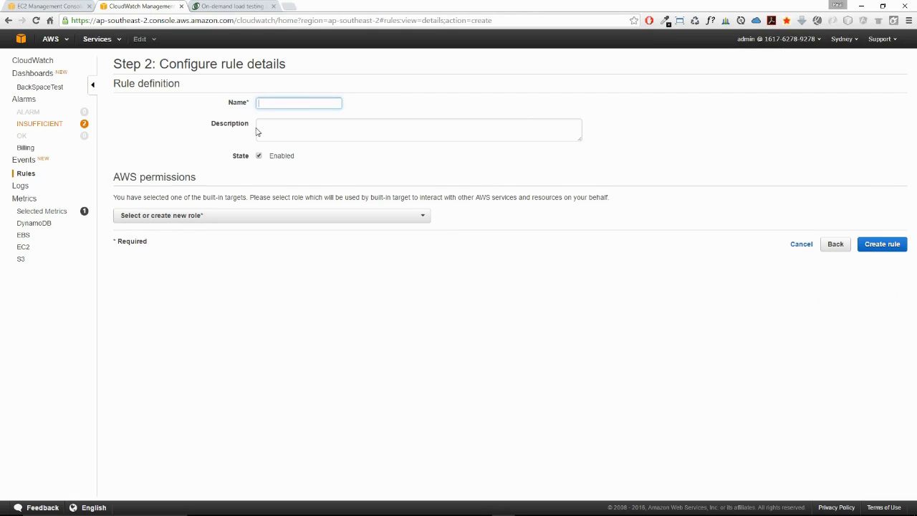
click(171, 217)
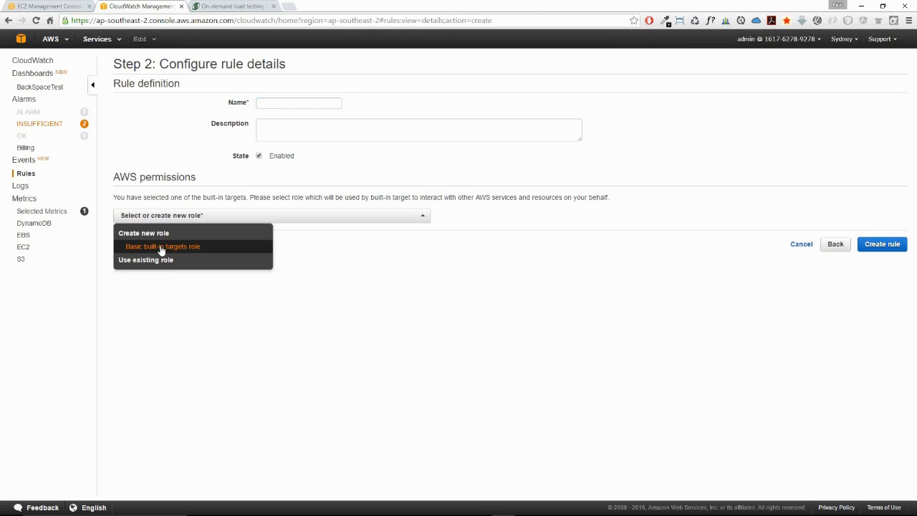
click(162, 246)
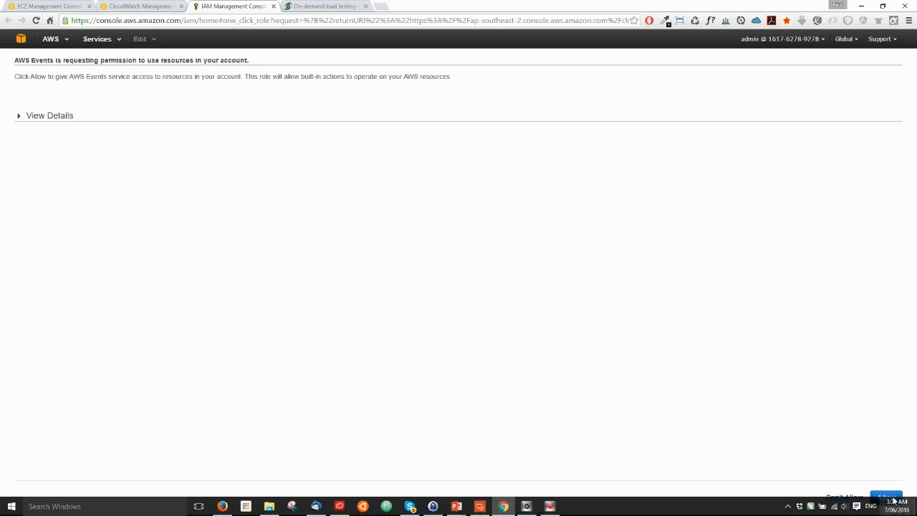
click(273, 6)
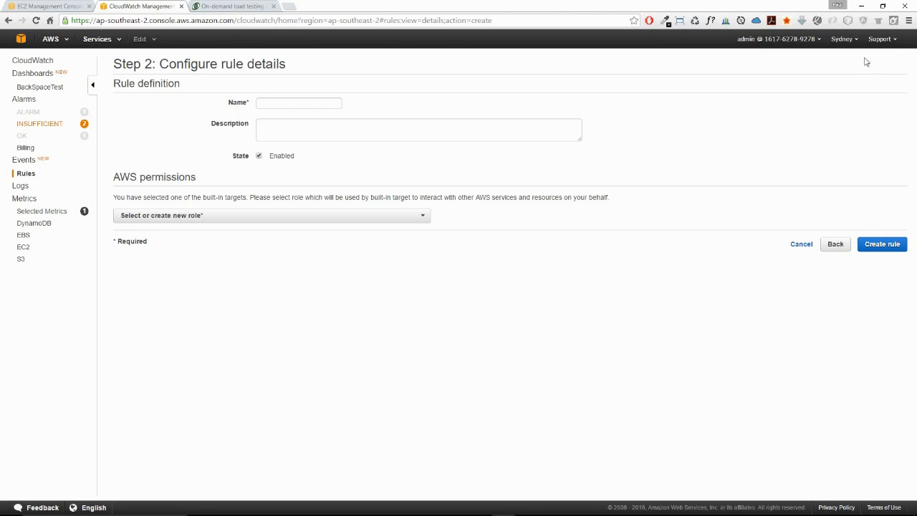
Step: Switch the console region to N. Virginia and return to the rule's event and target selection
click(854, 39)
click(811, 63)
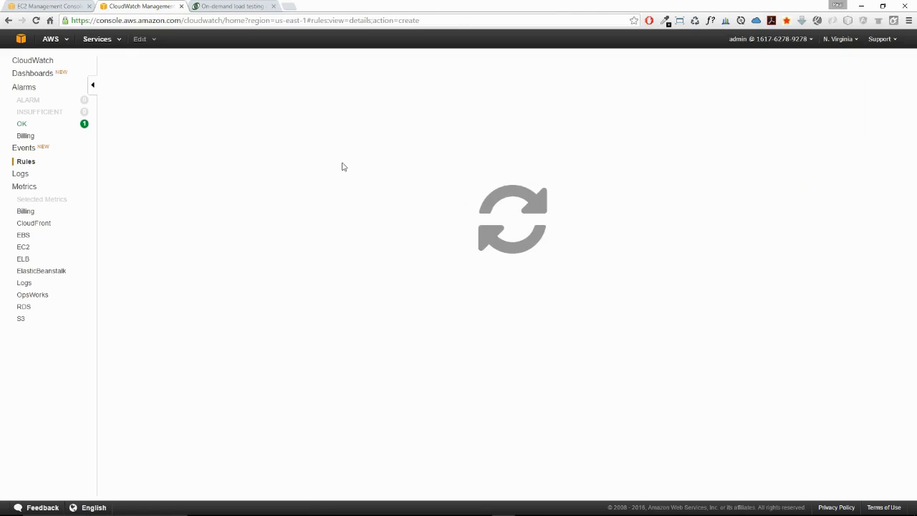
click(836, 188)
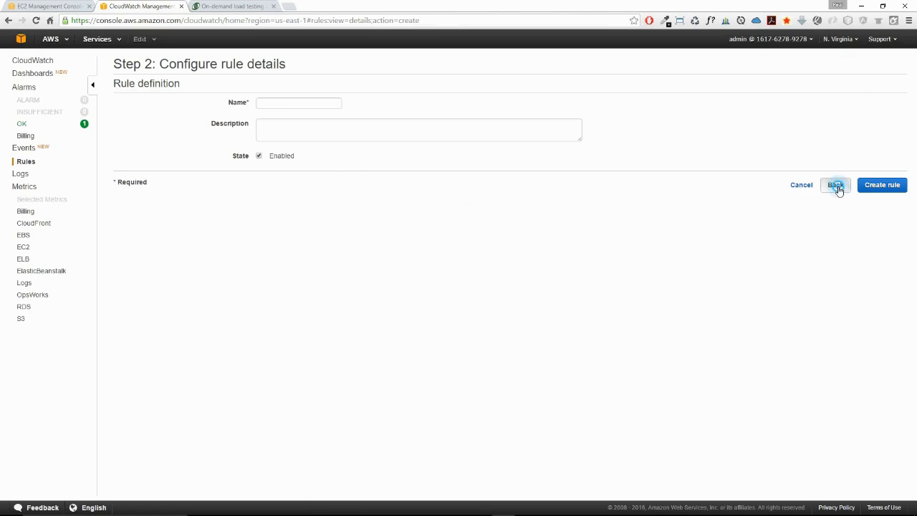
Step: Add a Lambda function target to the rule and check which functions can be selected
click(571, 149)
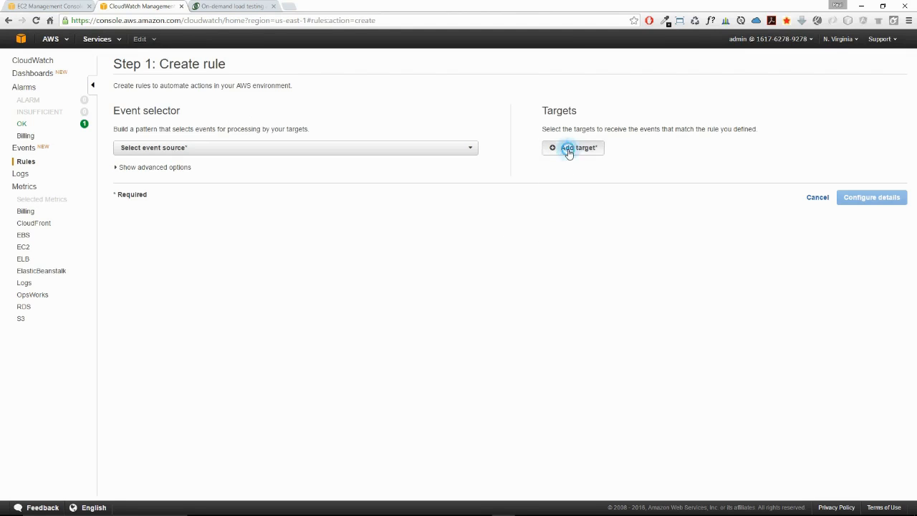
click(611, 150)
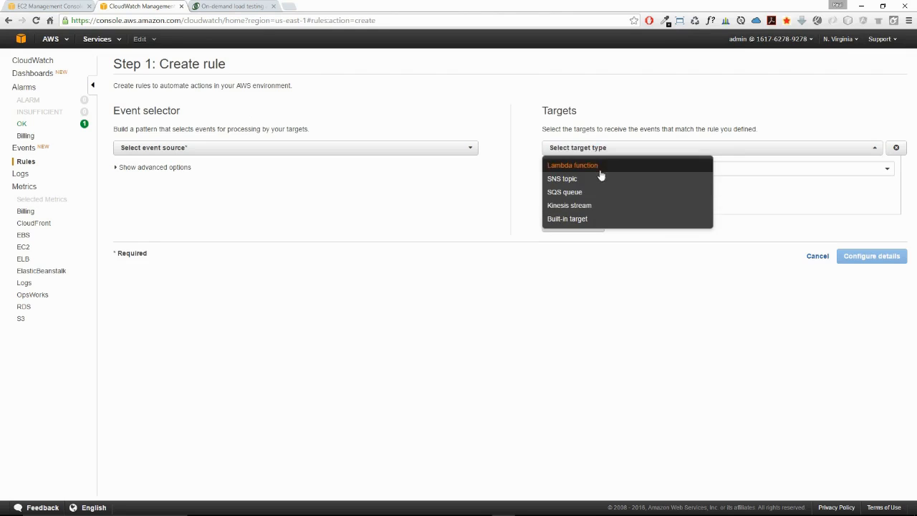
click(600, 166)
click(651, 171)
click(662, 166)
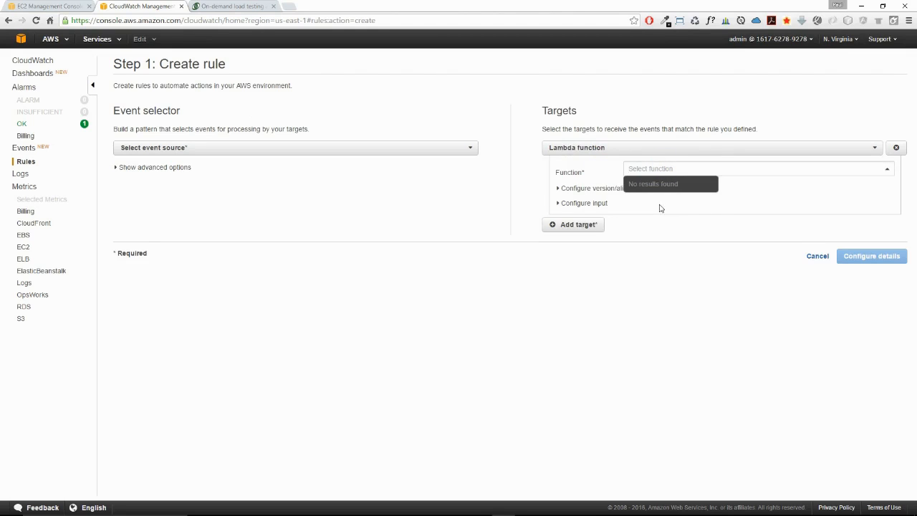
click(488, 259)
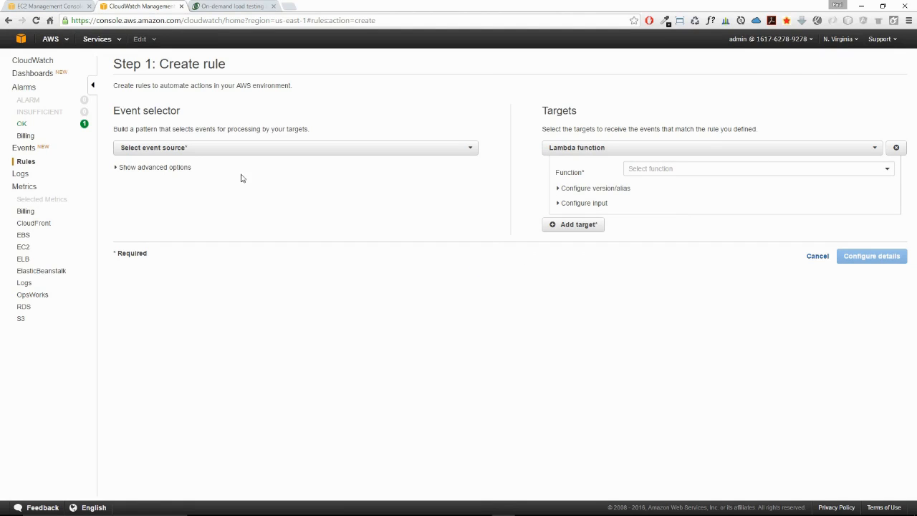
Step: Set the rule's event source to Schedule using a cron expression, and review the other event sources
click(259, 148)
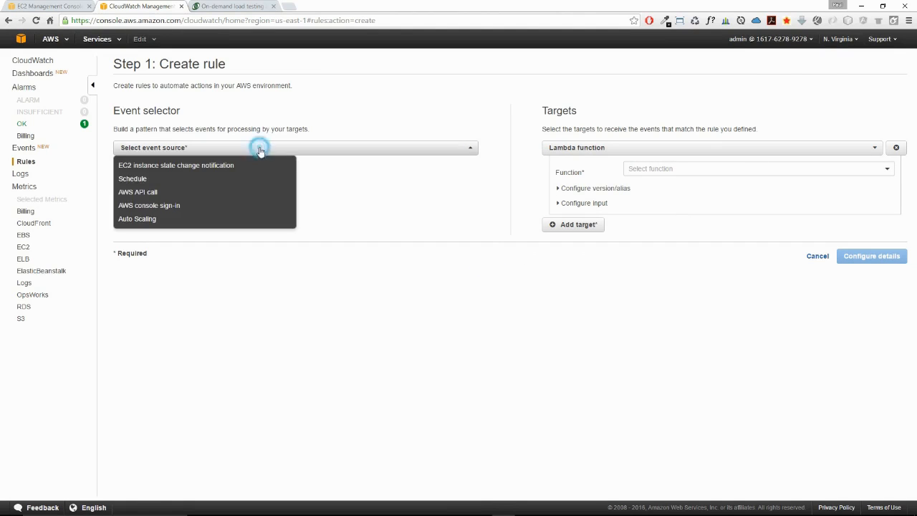
click(159, 179)
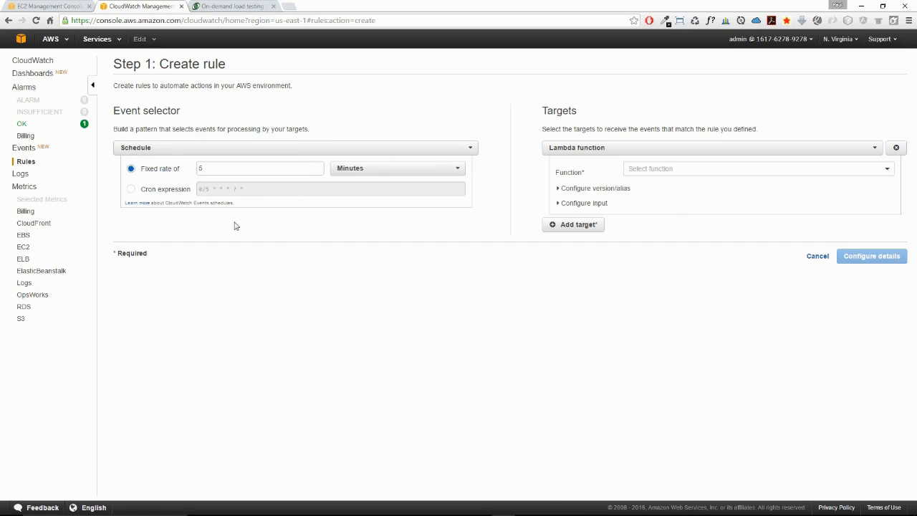
click(151, 190)
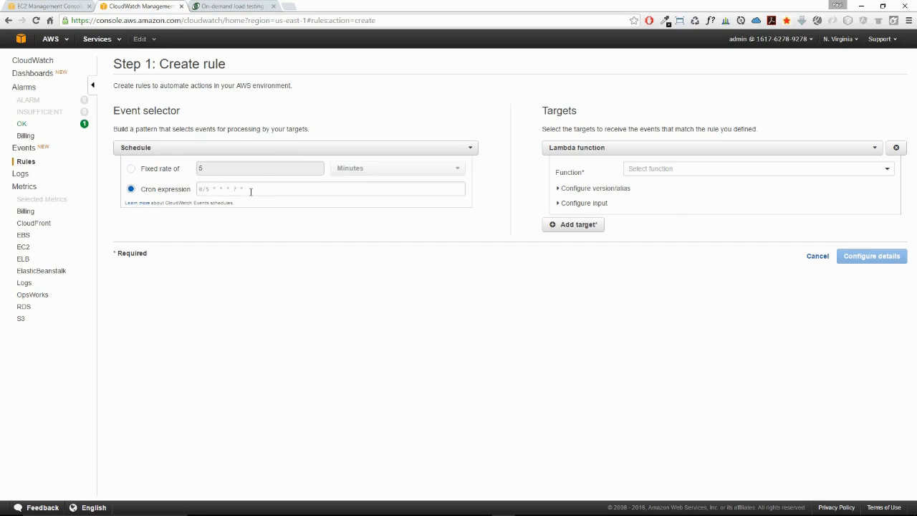
click(236, 154)
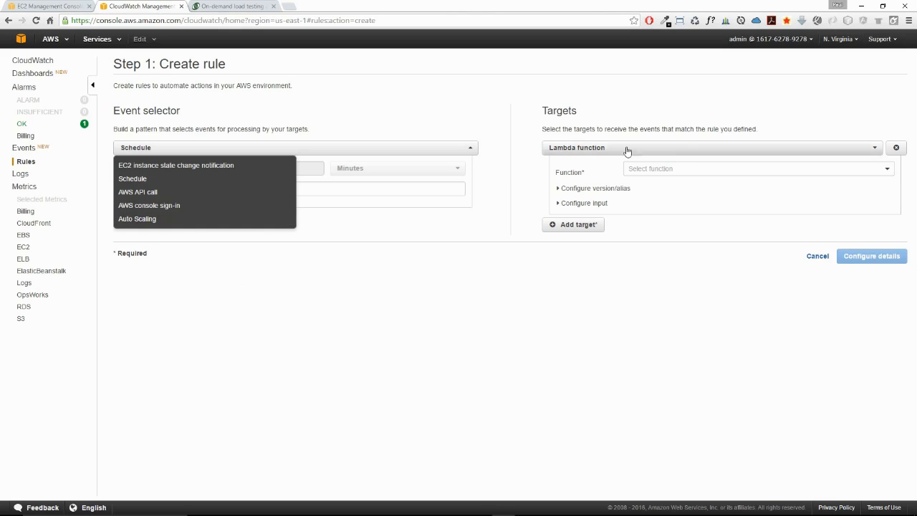
click(562, 282)
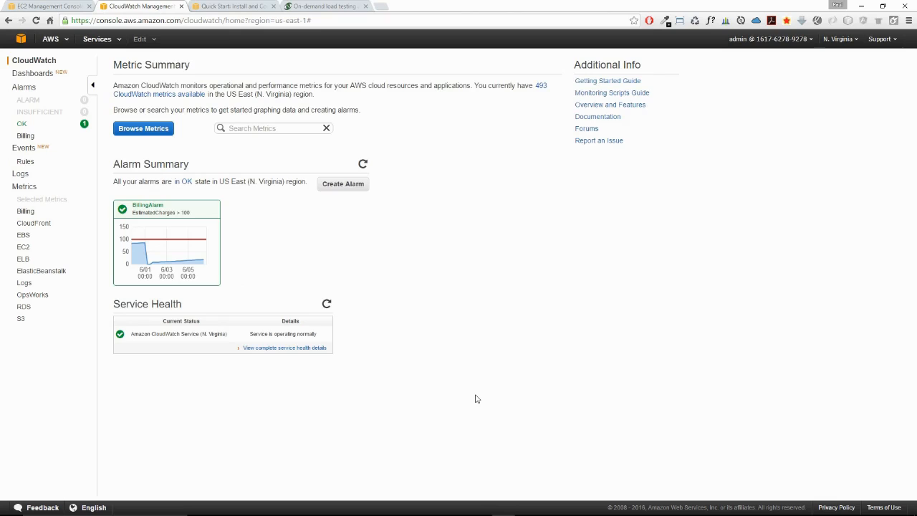